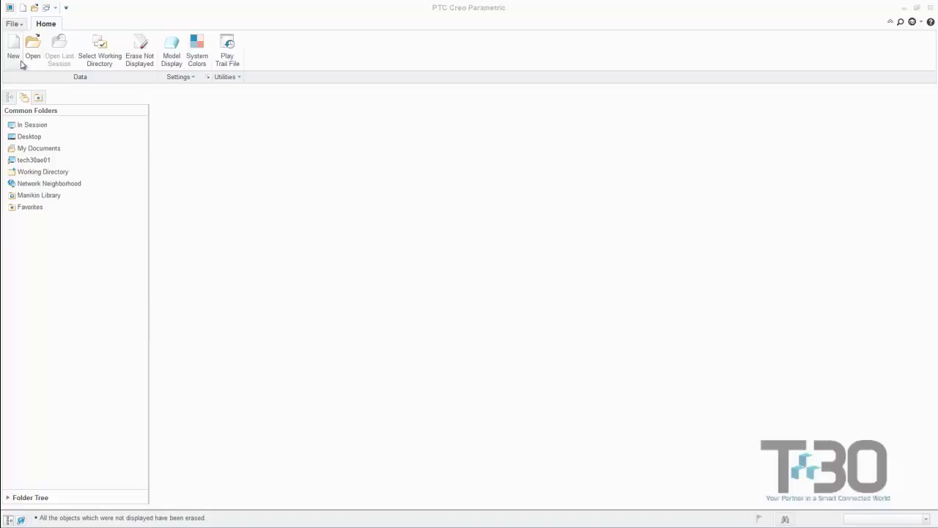
# Step: Open the crankshaft_assembly.asm model
pyautogui.click(33, 48)
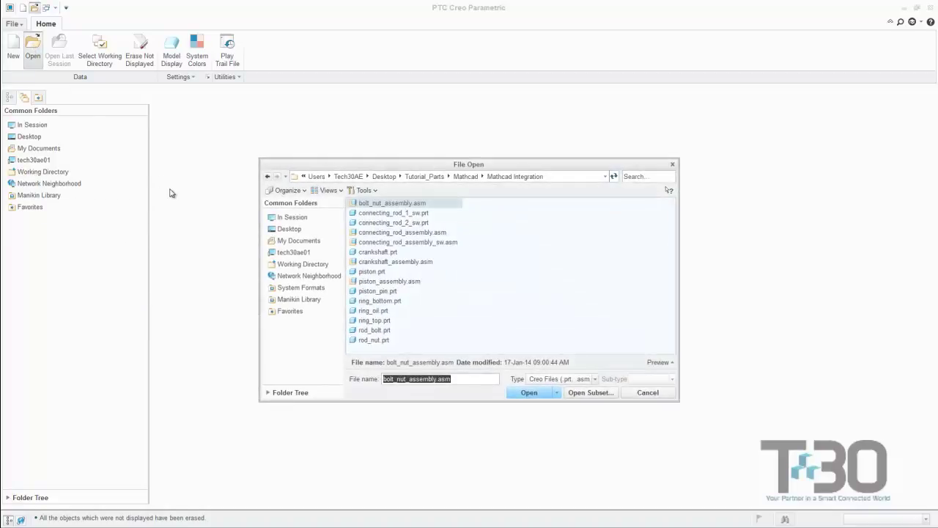
pyautogui.doubleClick(370, 261)
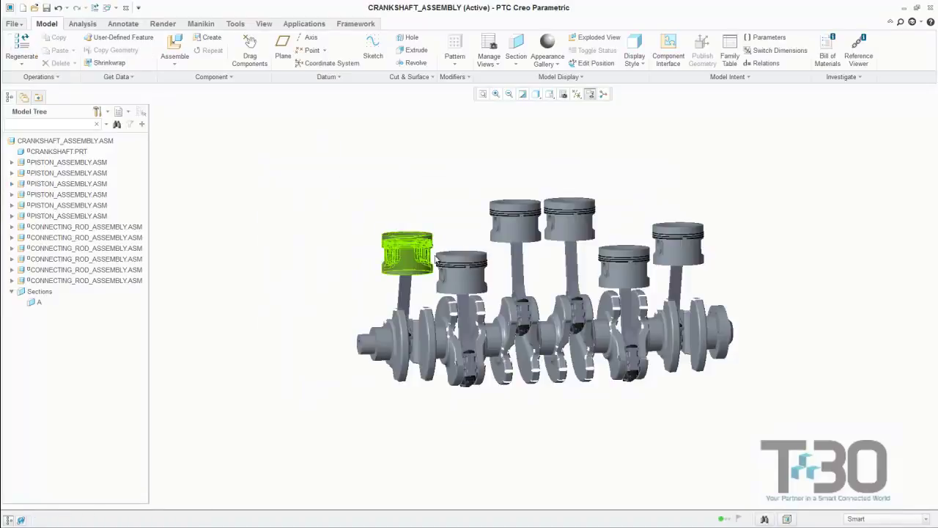
pyautogui.scroll(1, 518, 286)
# Step: Insert the Piston Head Profile.mcdx Mathcad worksheet into the assembly
pyautogui.click(303, 23)
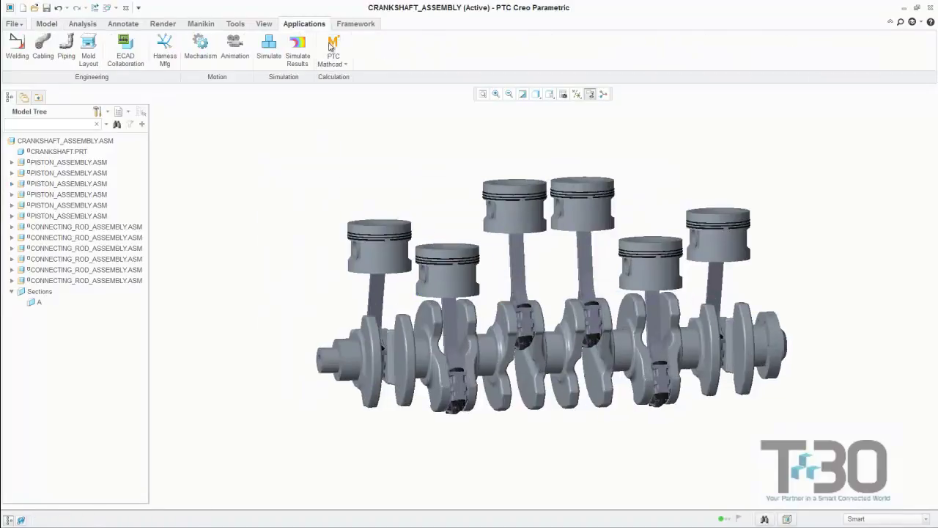
pyautogui.click(333, 57)
pyautogui.click(336, 88)
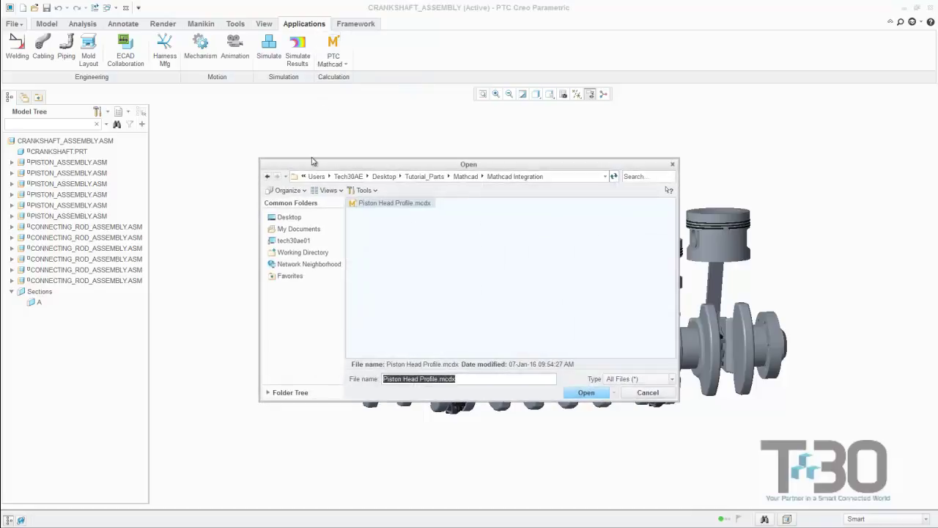
pyautogui.doubleClick(378, 202)
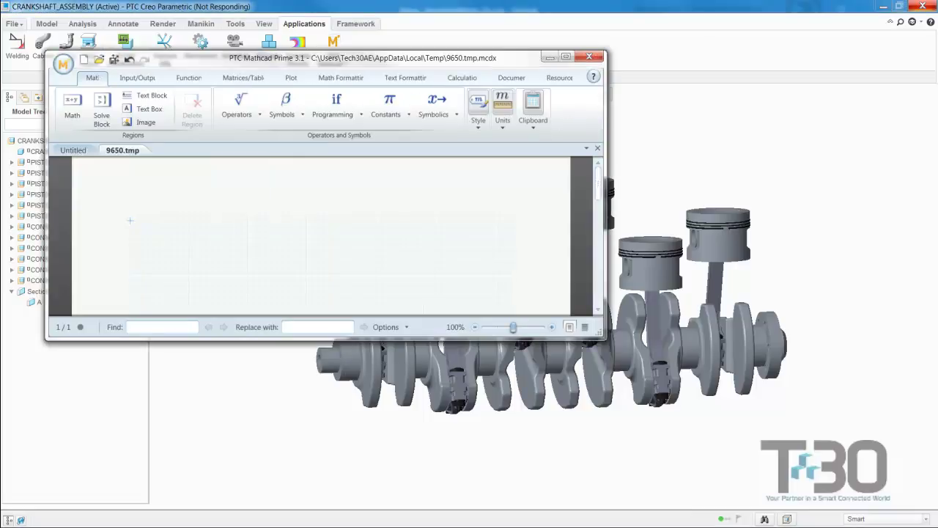
# Step: Maximize Mathcad, read down to the output rows, then return to the Given section
pyautogui.doubleClick(220, 62)
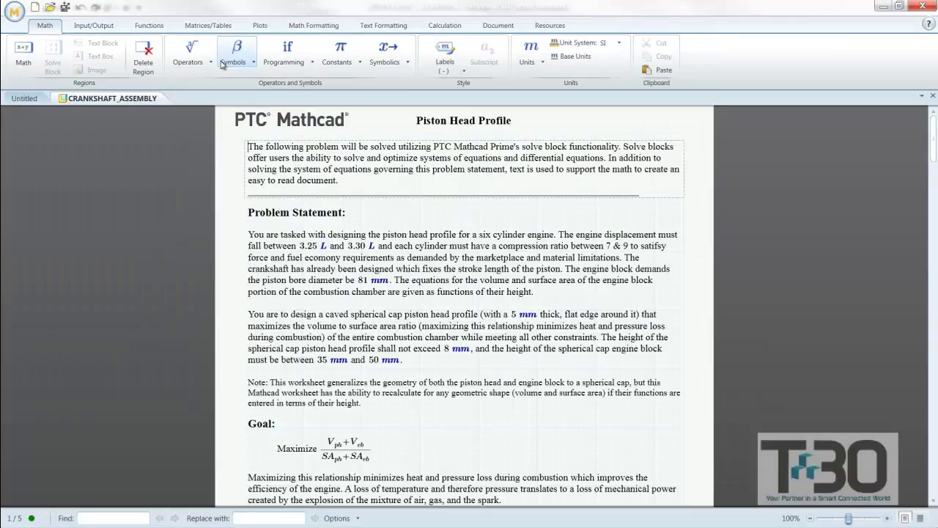
pyautogui.scroll(-2, 306, 222)
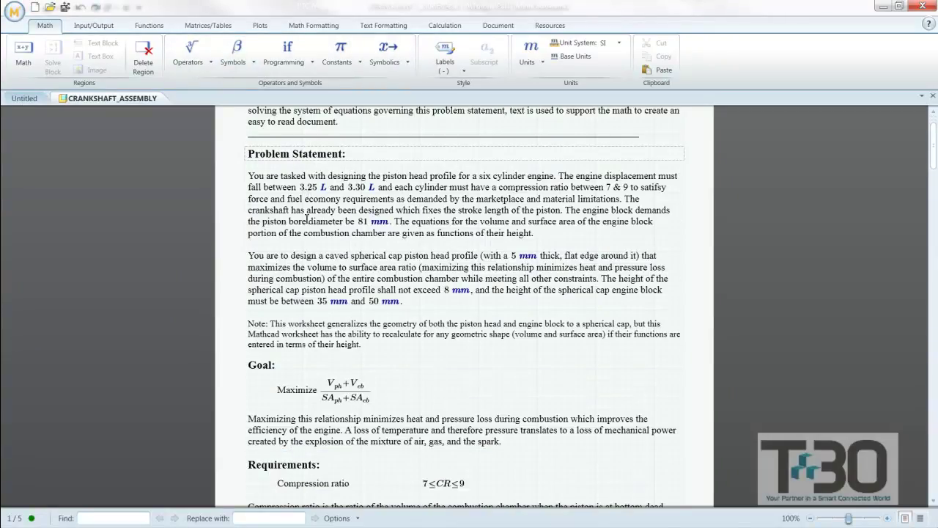
pyautogui.scroll(-6, 306, 221)
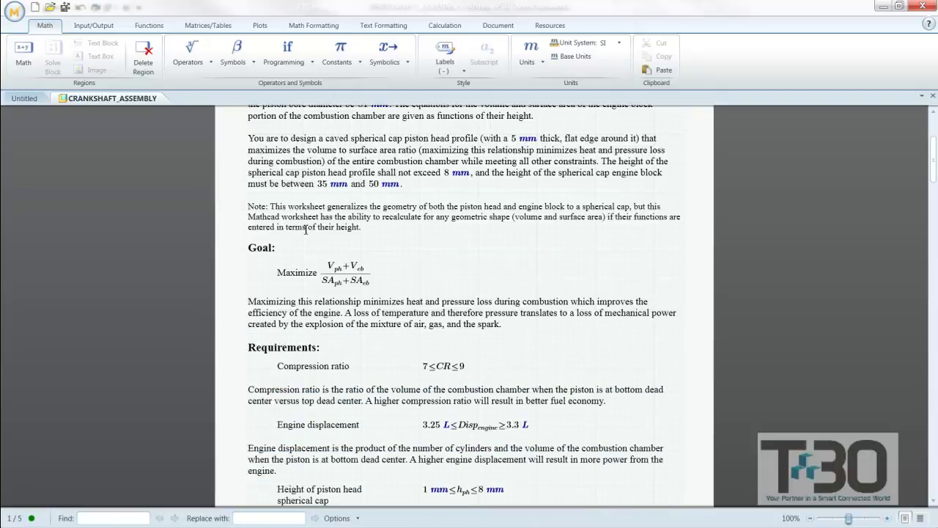
pyautogui.scroll(-10, 305, 230)
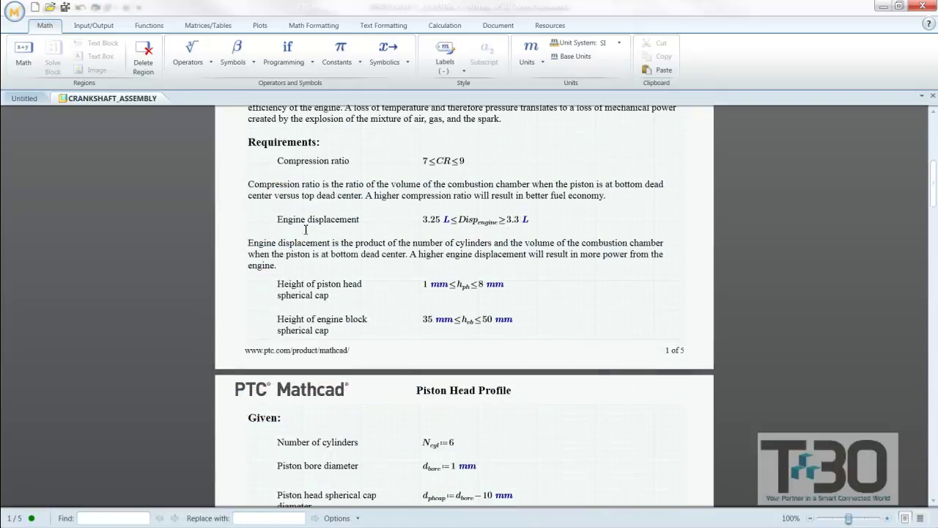
pyautogui.scroll(-8, 306, 233)
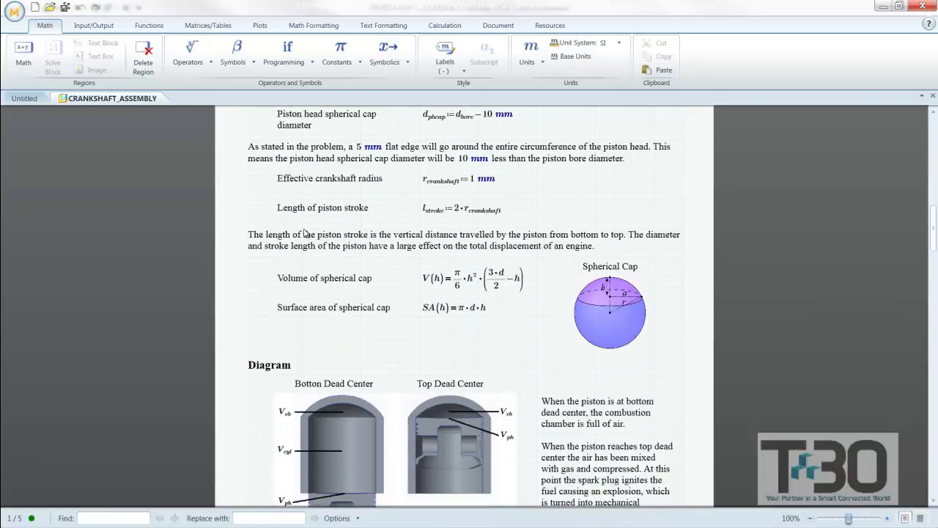
pyautogui.scroll(-11, 304, 233)
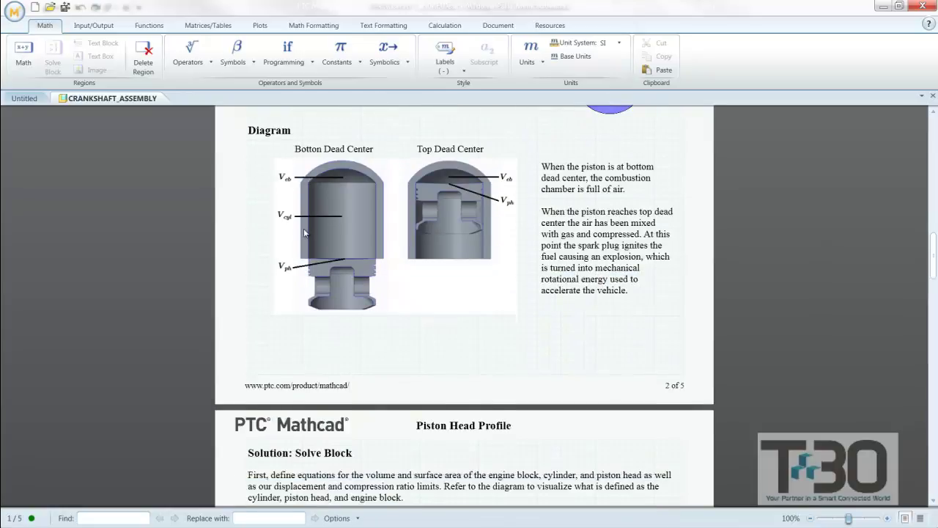
pyautogui.scroll(-3, 305, 232)
pyautogui.scroll(-10, 225, 249)
pyautogui.scroll(-10, 225, 250)
pyautogui.scroll(-3, 225, 250)
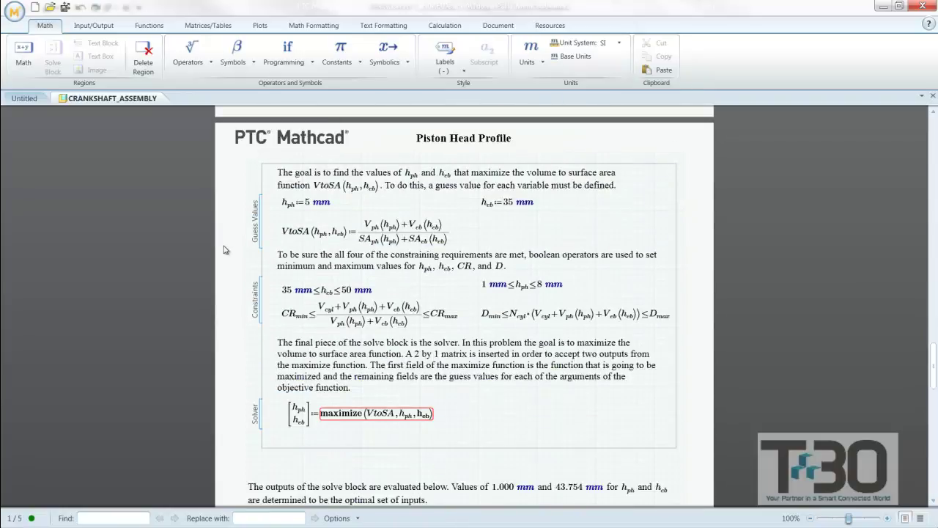
pyautogui.scroll(-16, 225, 250)
pyautogui.scroll(-2, 225, 250)
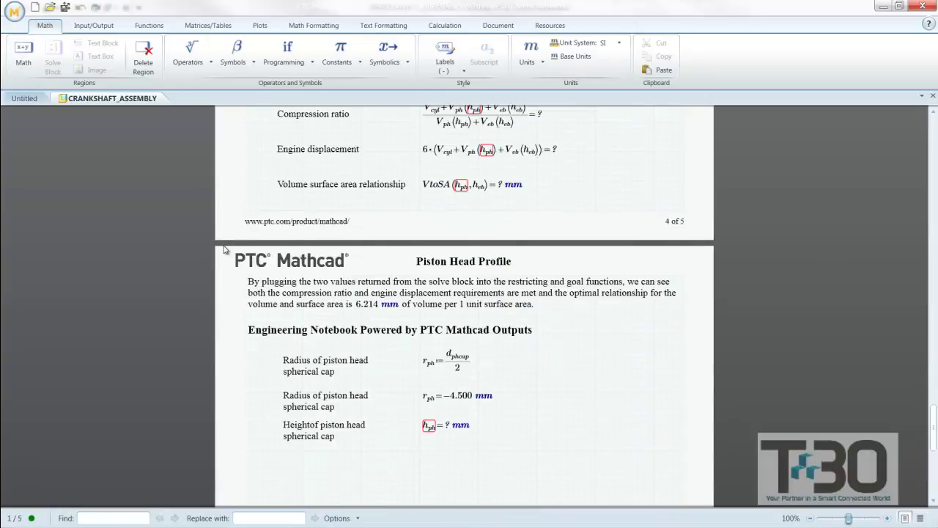
pyautogui.moveTo(517, 451); pyautogui.dragTo(262, 351)
pyautogui.click(570, 422)
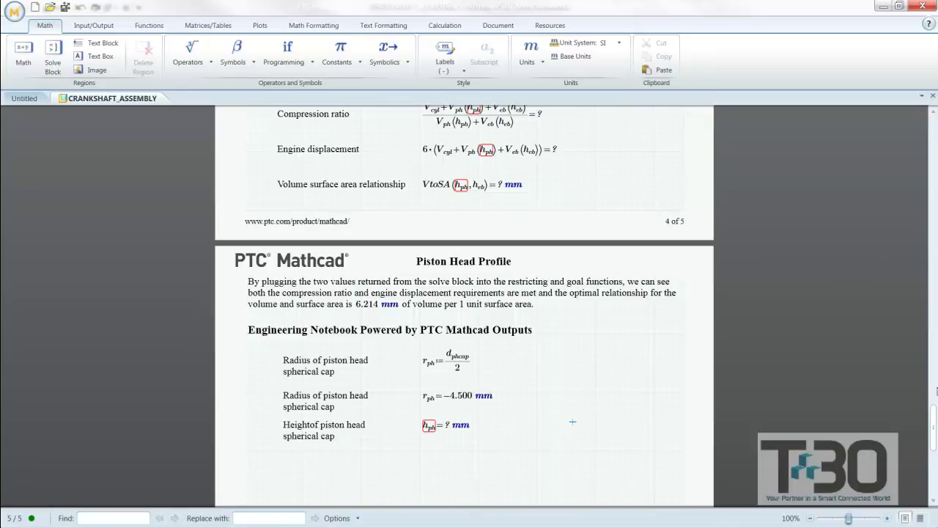
pyautogui.moveTo(933, 416); pyautogui.dragTo(932, 207)
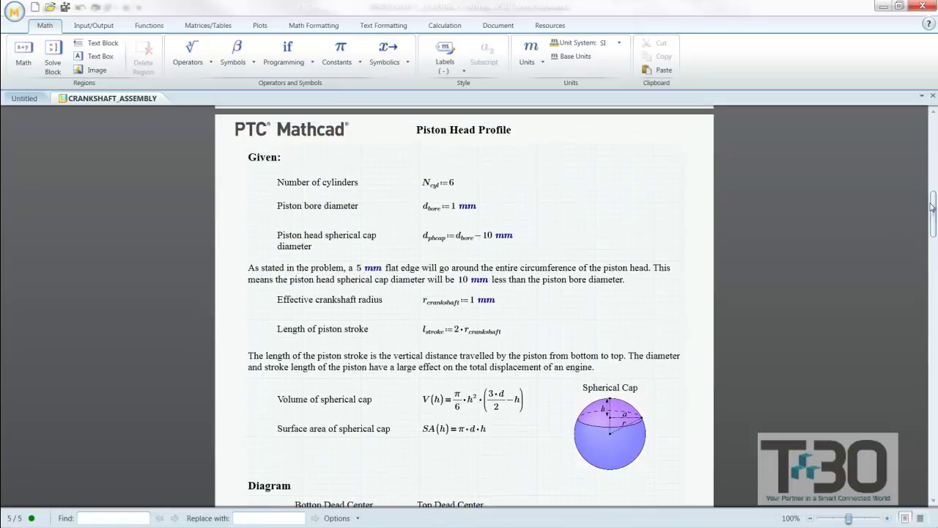
# Step: Assign d_bore and r_crankshaft as worksheet inputs, then save and push to Creo
pyautogui.click(95, 27)
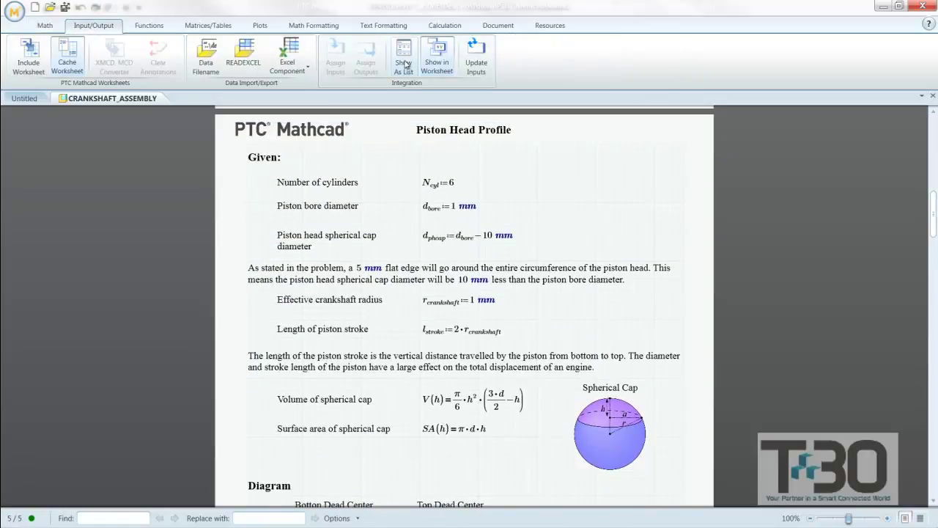
pyautogui.click(437, 58)
pyautogui.moveTo(38, 188); pyautogui.dragTo(88, 195)
pyautogui.click(470, 207)
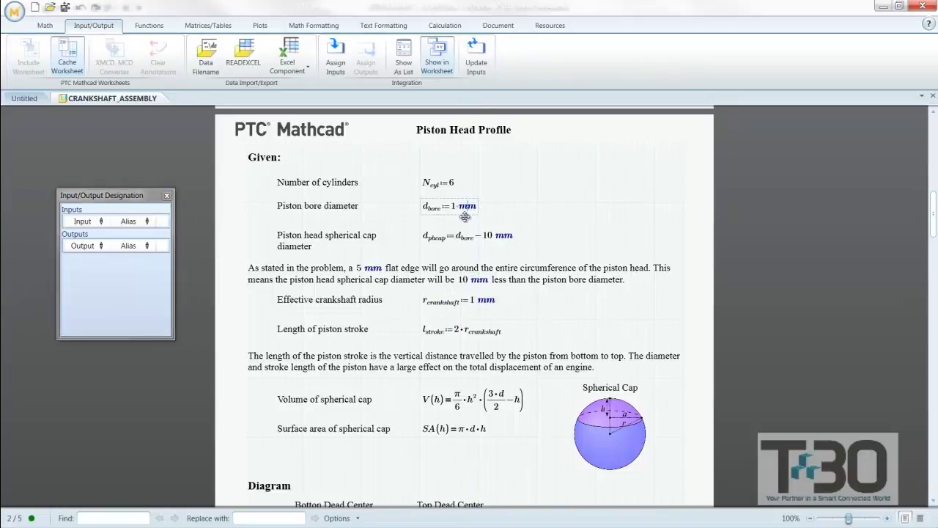
pyautogui.keyDown('ctrl'); pyautogui.click(461, 301); pyautogui.keyUp('ctrl')
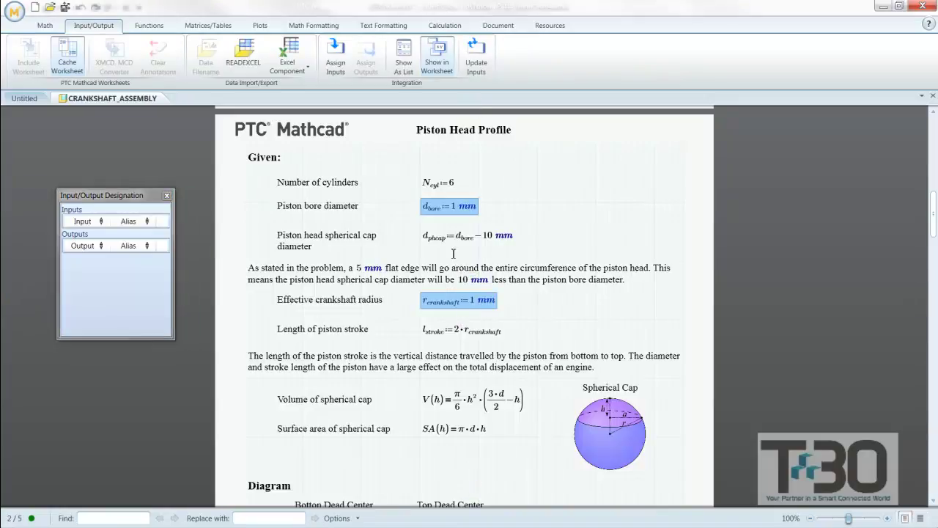
pyautogui.click(337, 60)
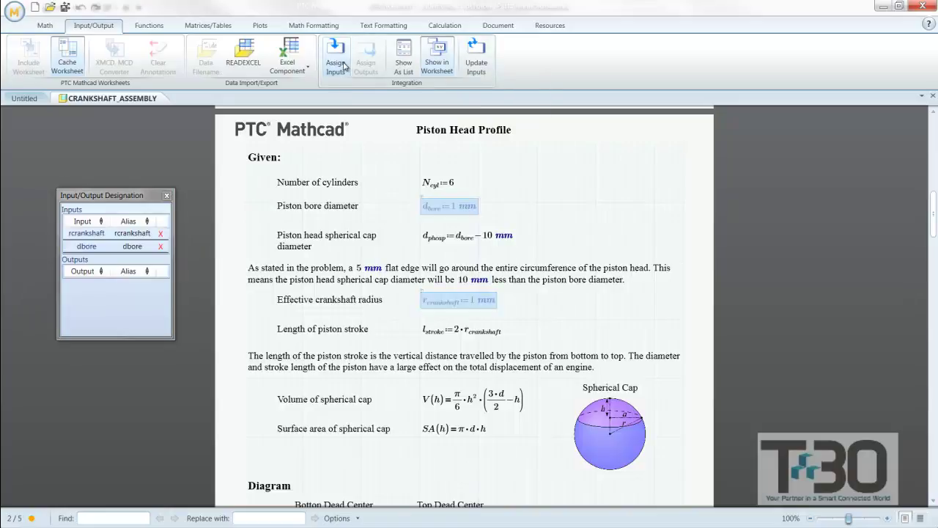
pyautogui.click(64, 7)
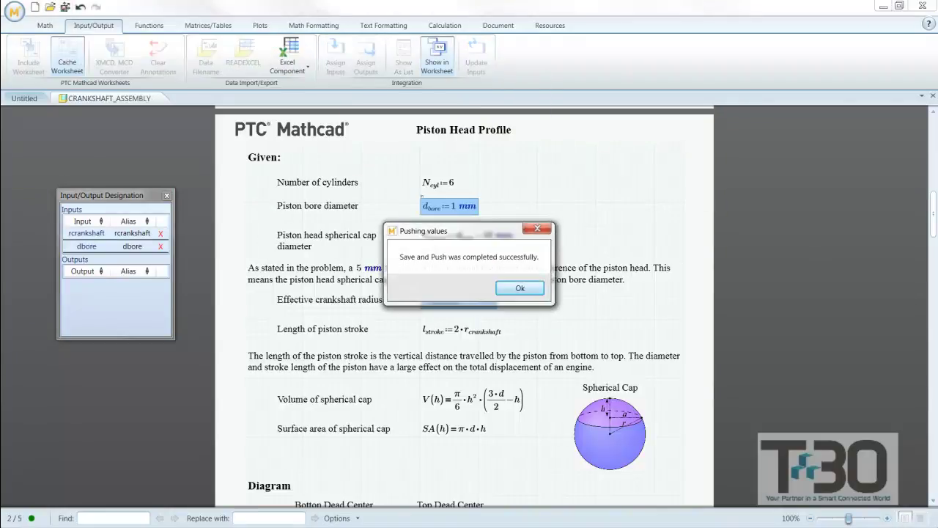
pyautogui.click(543, 290)
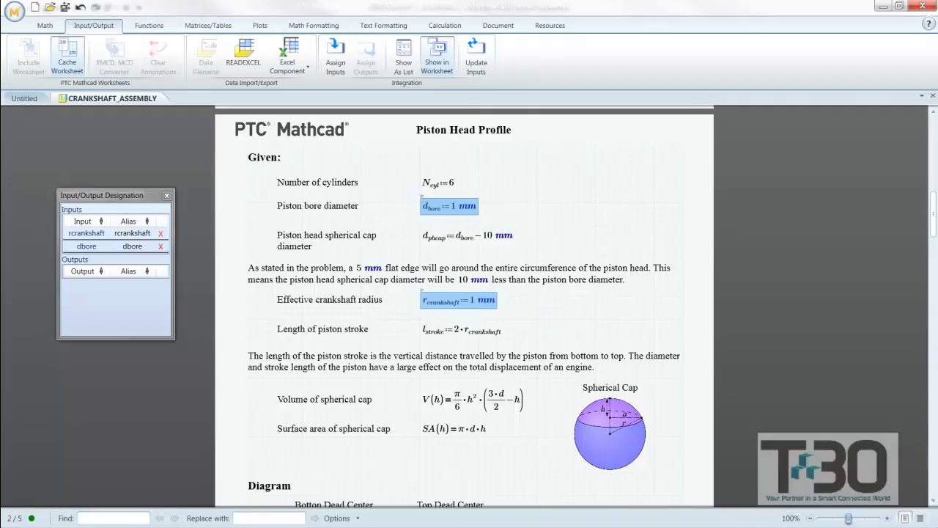
# Step: Back in Creo, hide the first connecting rod and orient the assembly to the front view
pyautogui.hotkey('alt', 'Tab')
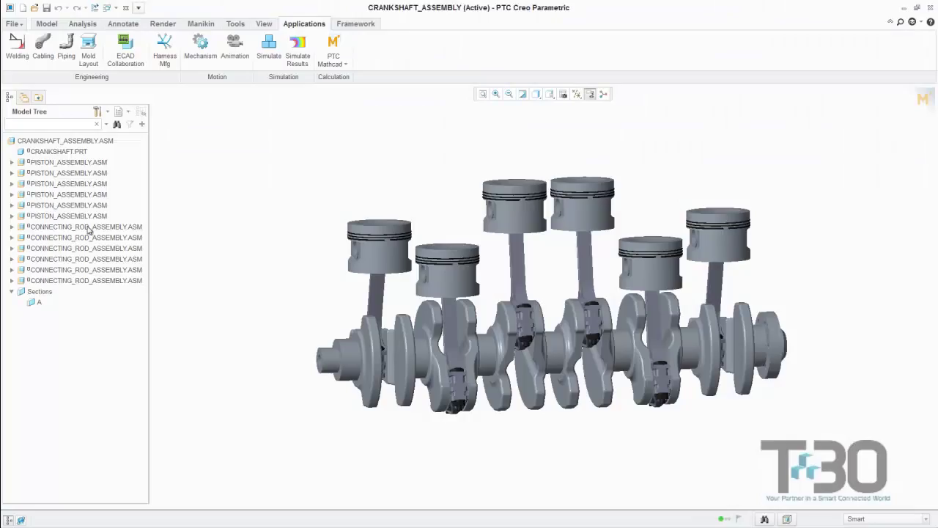
pyautogui.rightClick(88, 231)
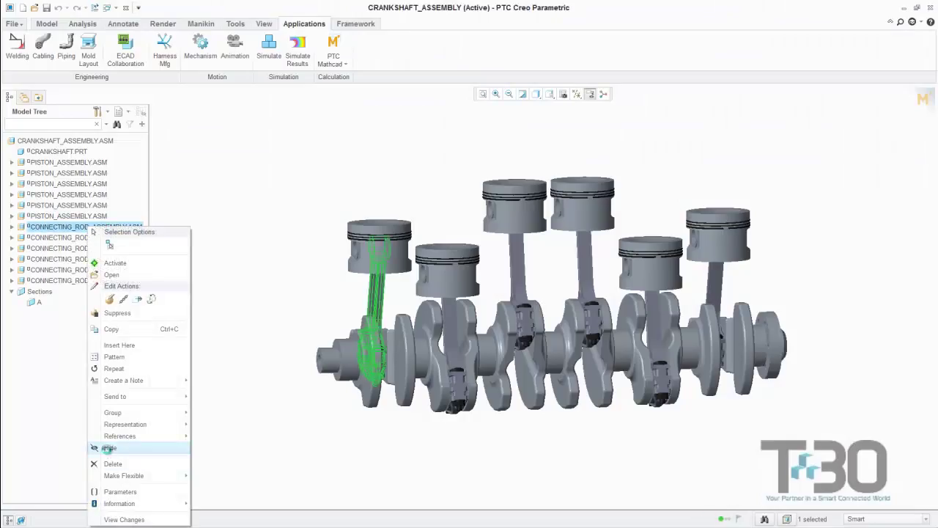
pyautogui.click(108, 452)
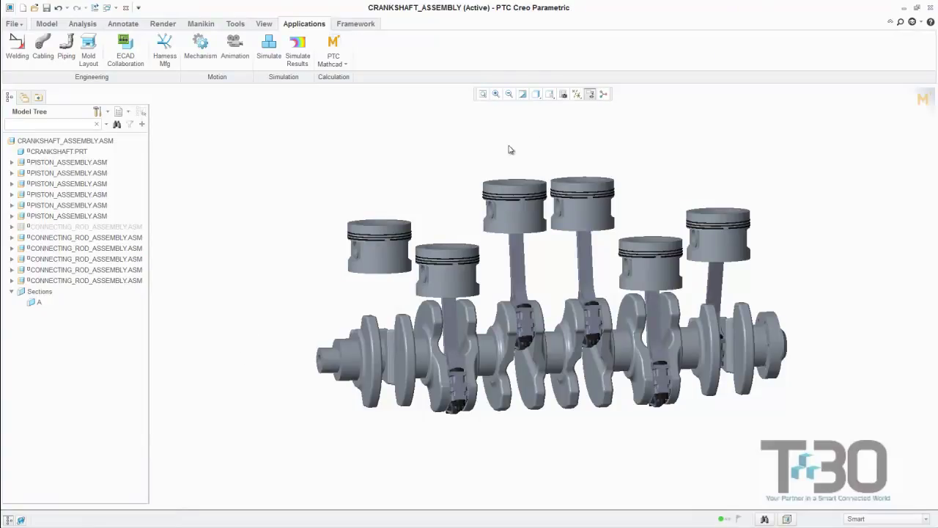
pyautogui.click(576, 96)
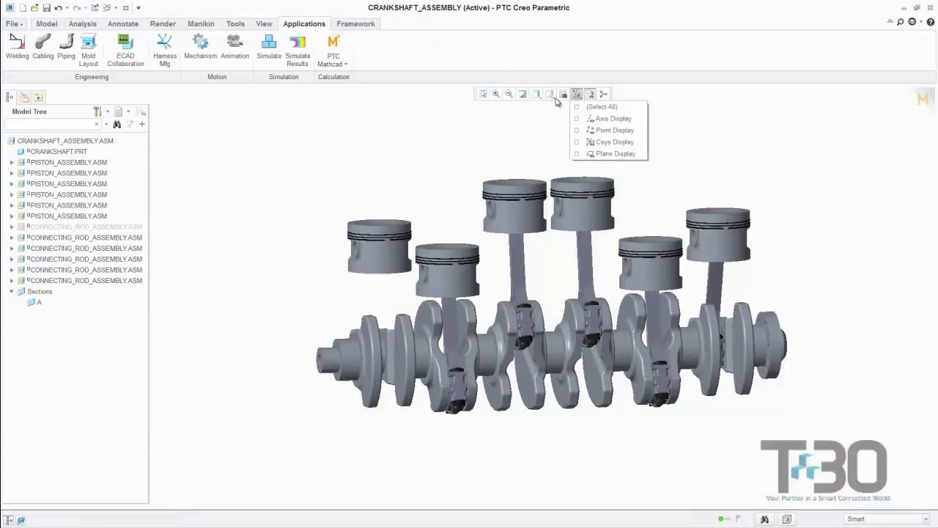
pyautogui.click(550, 94)
pyautogui.click(564, 144)
# Step: Measure the 45.8 mm distance from the crankshaft's left end in the LEFT view
pyautogui.click(83, 24)
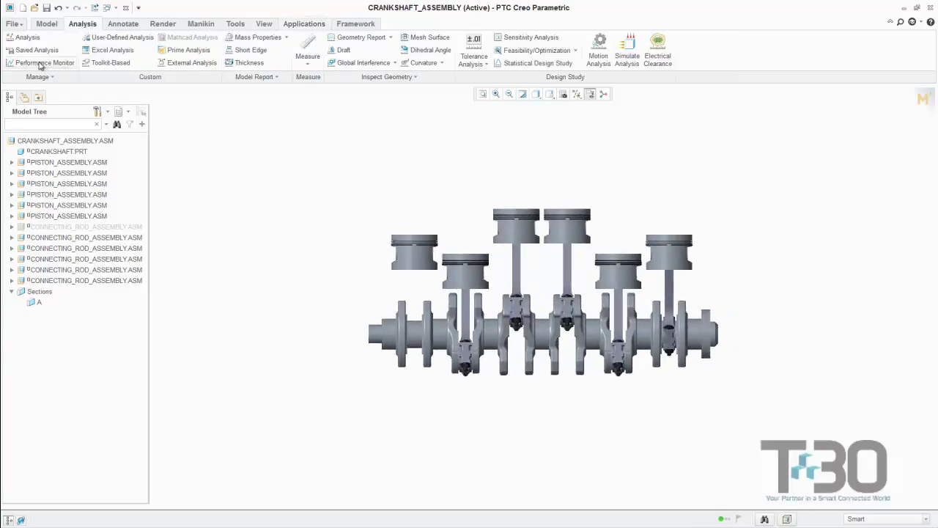
pyautogui.click(307, 64)
pyautogui.click(313, 89)
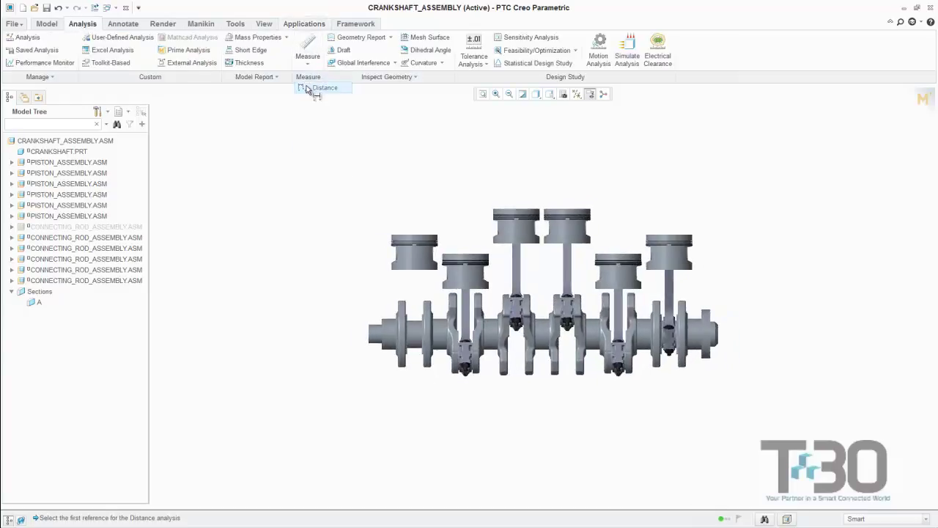
pyautogui.click(372, 337)
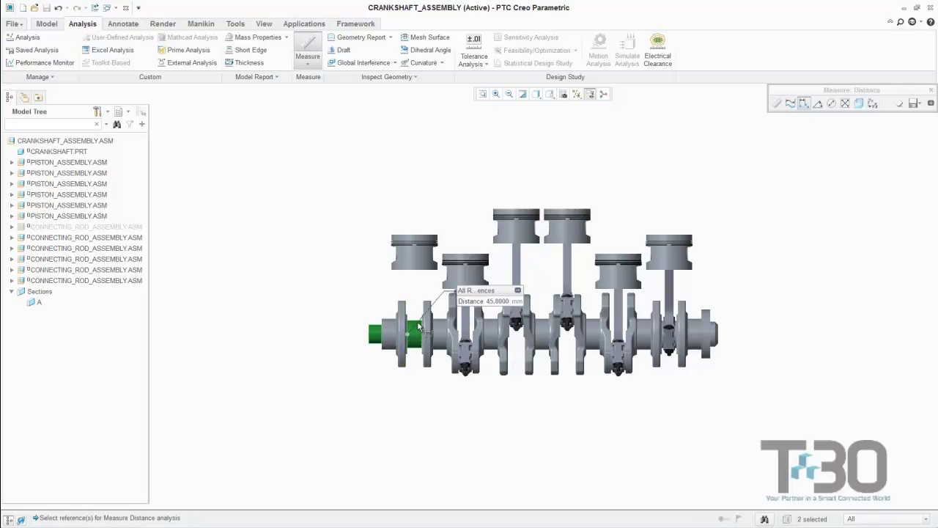
pyautogui.click(537, 94)
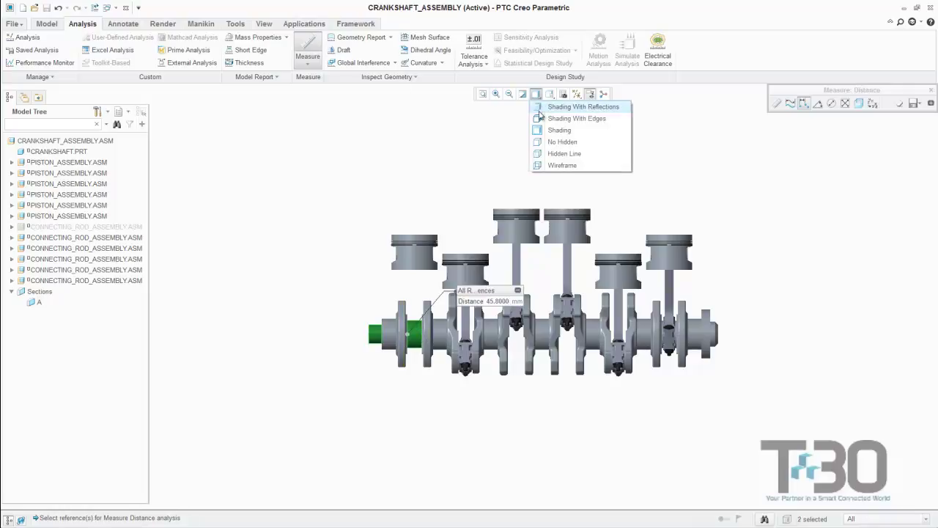
pyautogui.click(550, 94)
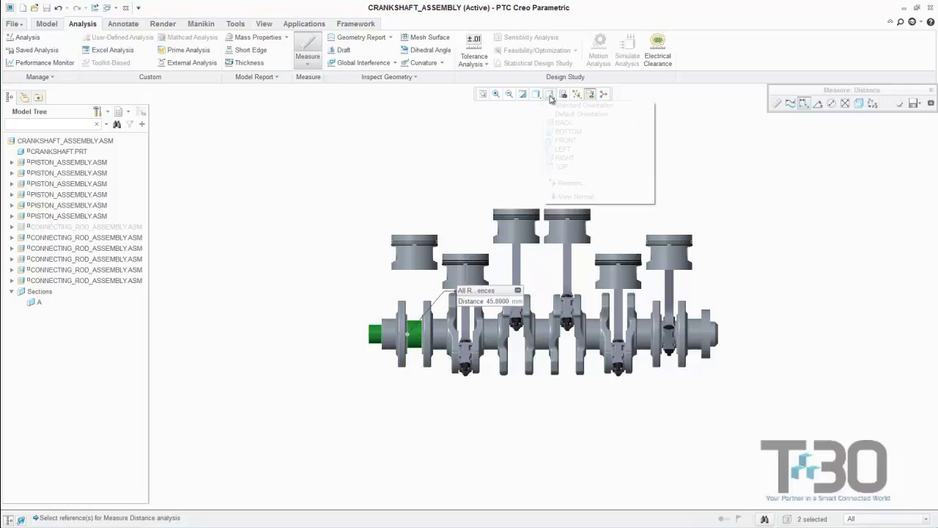
pyautogui.click(562, 146)
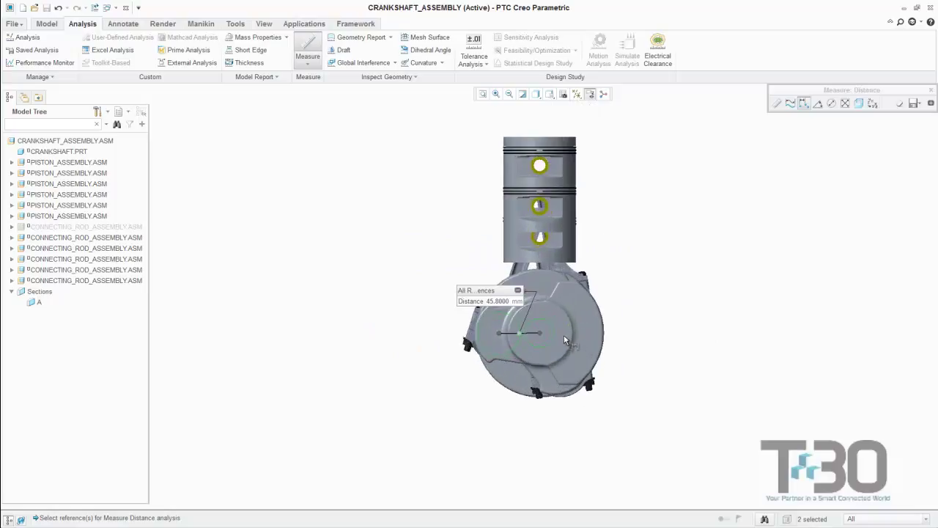
# Step: Save the measurement as a feature named Crank_Radius
pyautogui.click(914, 103)
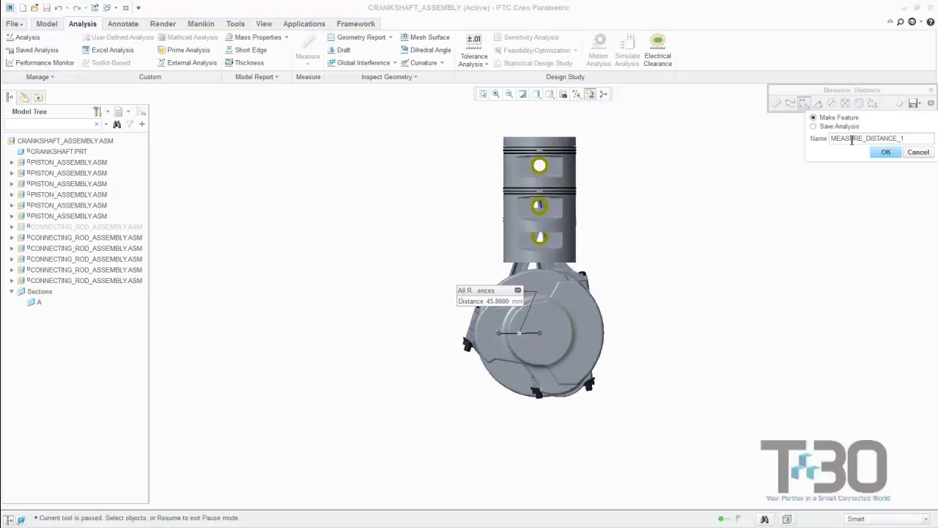
pyautogui.doubleClick(852, 139)
pyautogui.write('Crank_Radius')
pyautogui.press('Return')
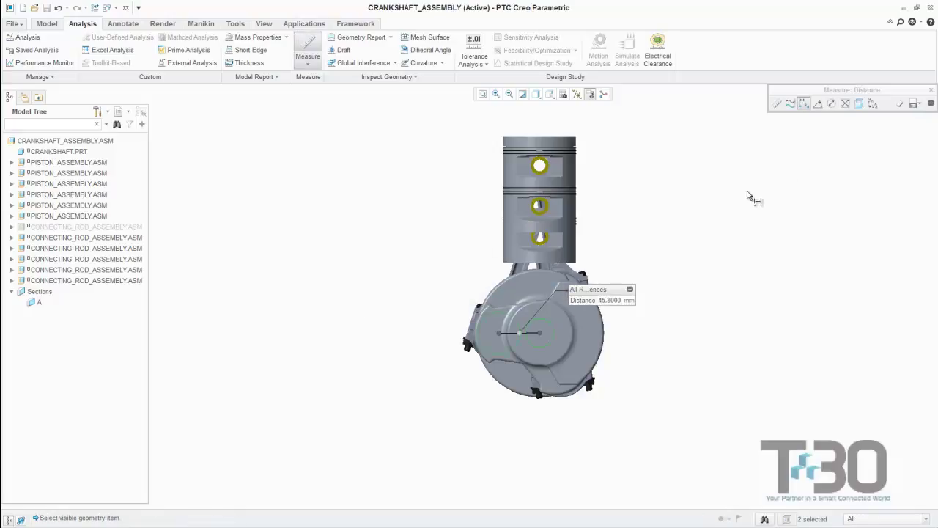
# Step: Finish the measurement, view the assembly from FRONT, and expand the first PISTON_ASSEMBLY
pyautogui.middleClick(732, 141)
pyautogui.click(550, 94)
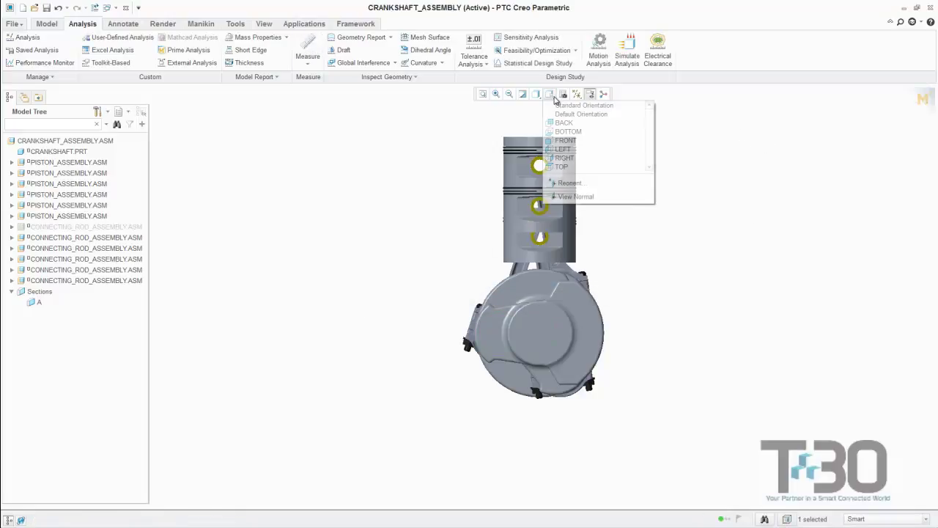
pyautogui.click(561, 141)
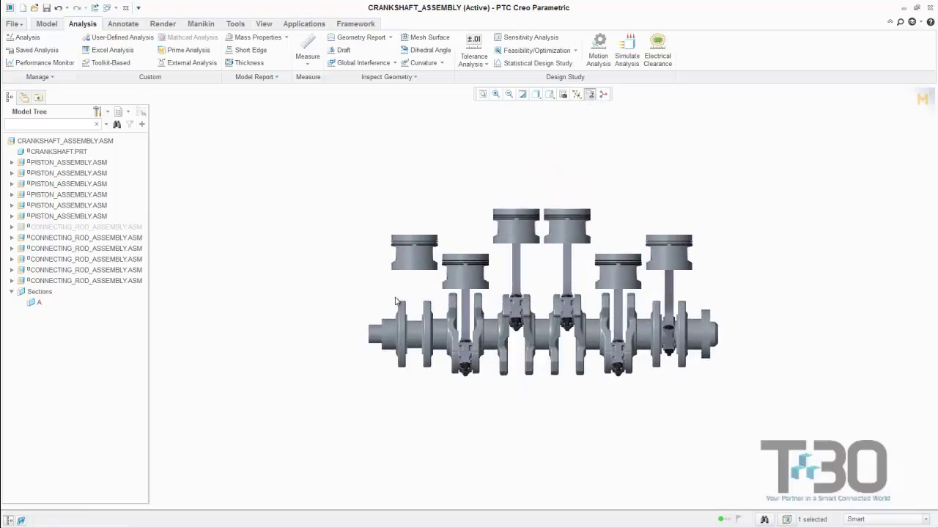
pyautogui.scroll(3, 395, 301)
pyautogui.click(429, 285)
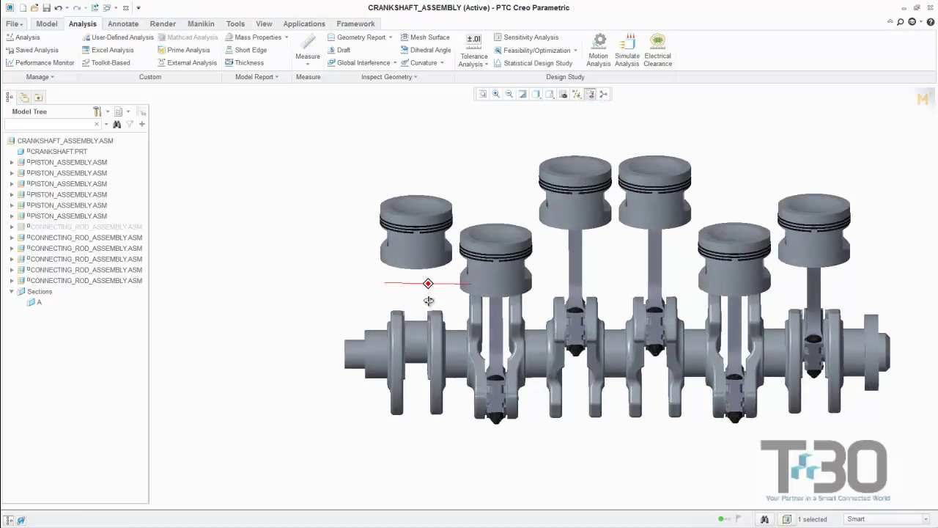
pyautogui.scroll(5, 416, 261)
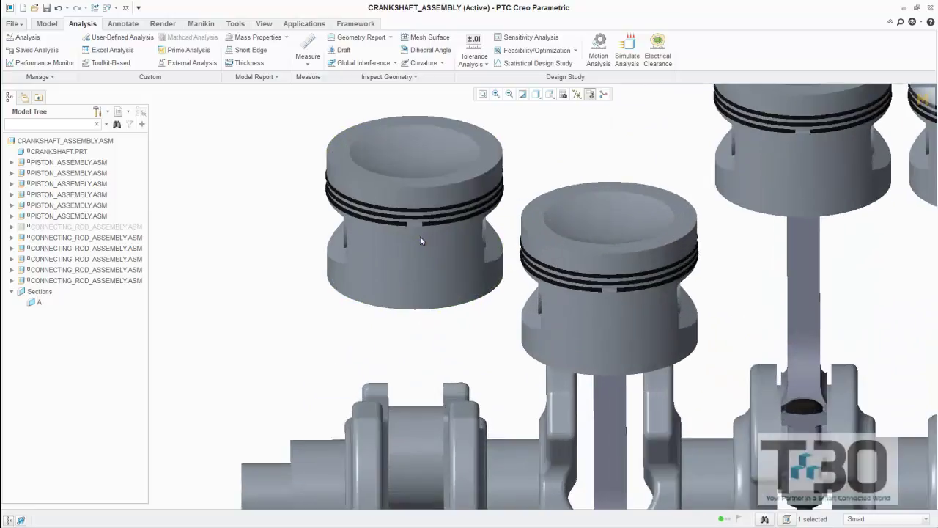
pyautogui.scroll(-2, 417, 237)
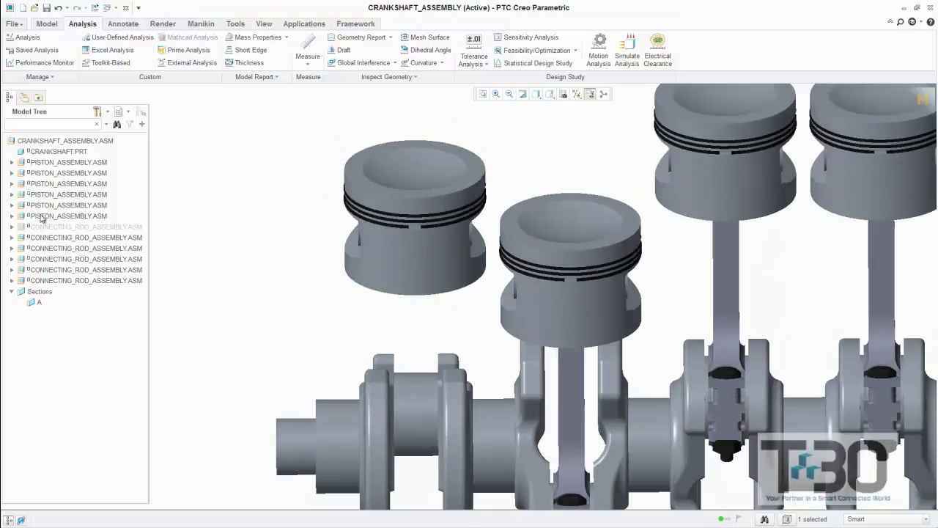
pyautogui.click(11, 163)
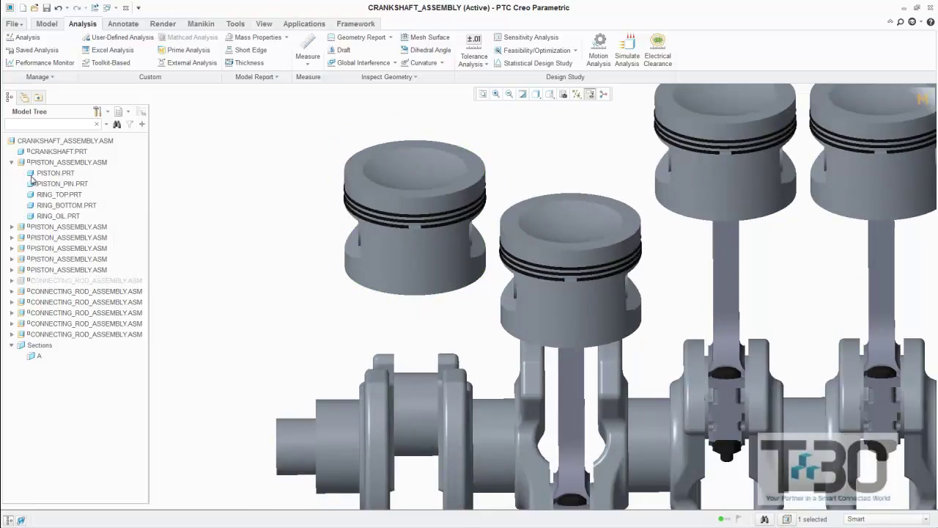
# Step: Enable Features in the tree filters, then expand PISTON.PRT > Extrude 1 and select Section 1
pyautogui.click(106, 111)
pyautogui.click(116, 127)
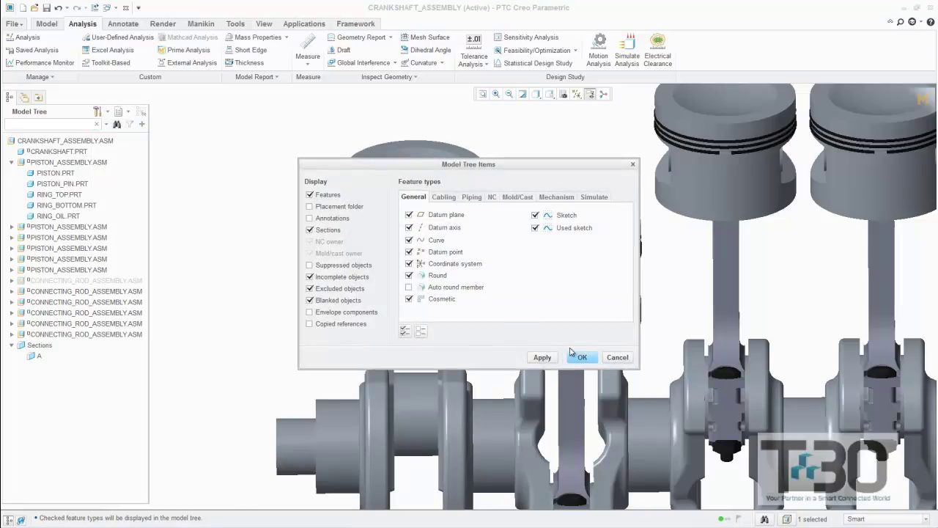
pyautogui.click(581, 357)
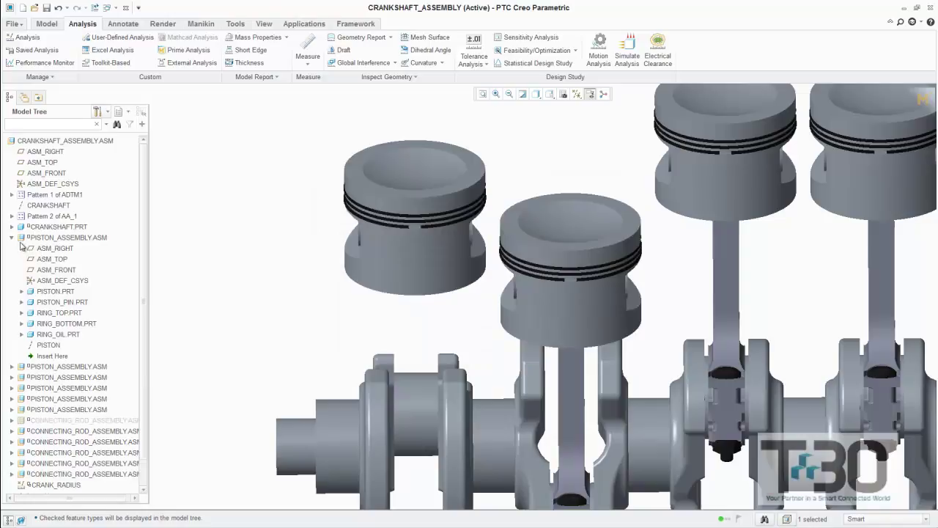
pyautogui.click(22, 292)
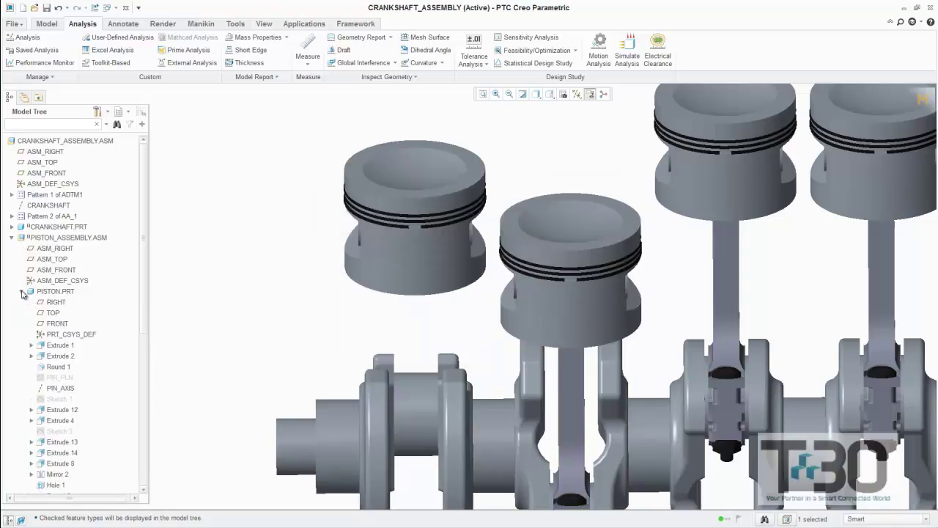
pyautogui.click(31, 345)
pyautogui.click(63, 356)
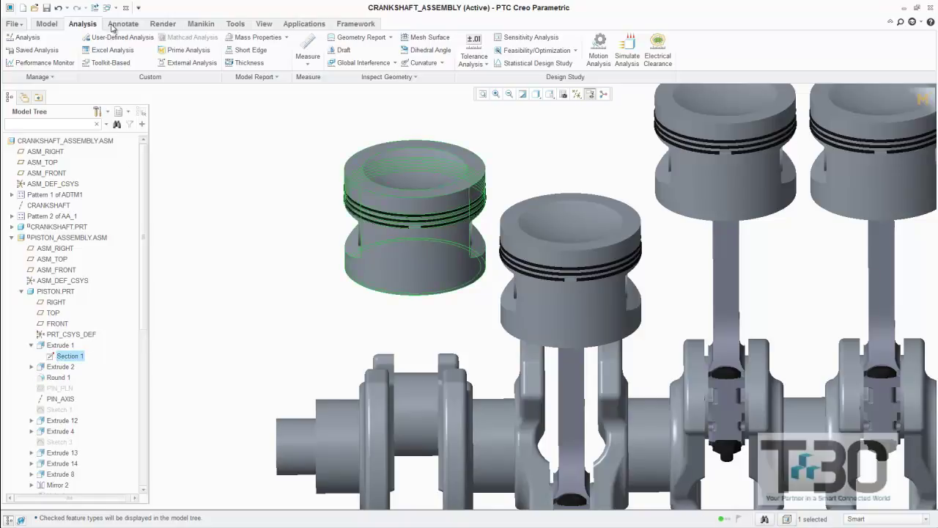
# Step: Open the Relations editor with Look In set to CRANKSHAFT_ASSEMBLY
pyautogui.click(233, 24)
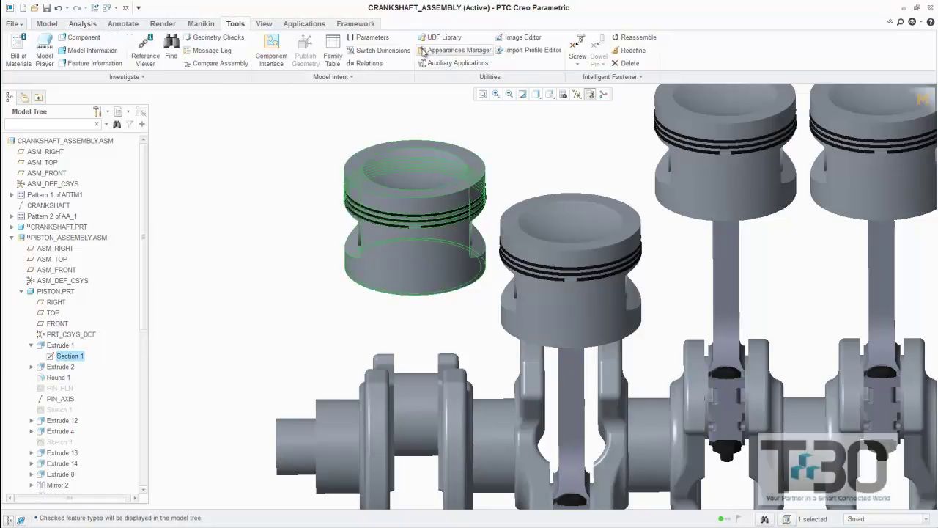
pyautogui.click(365, 63)
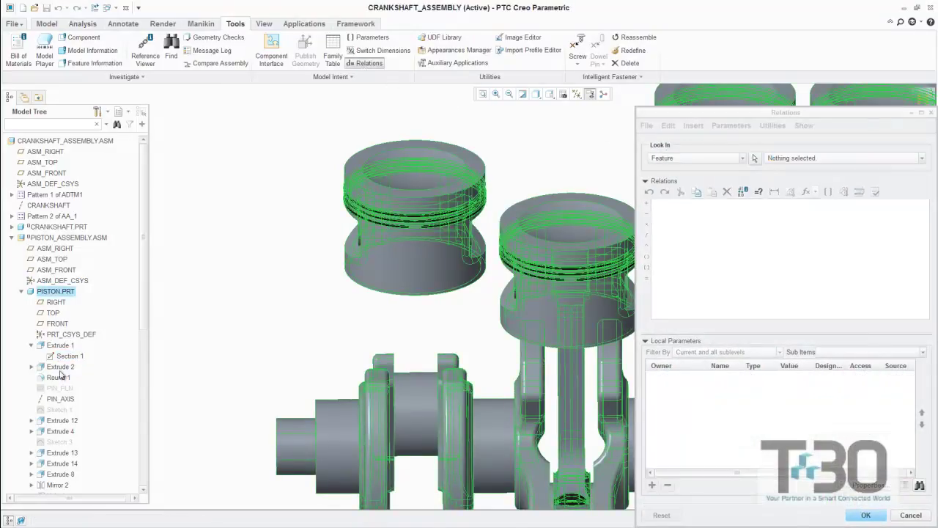
pyautogui.click(64, 359)
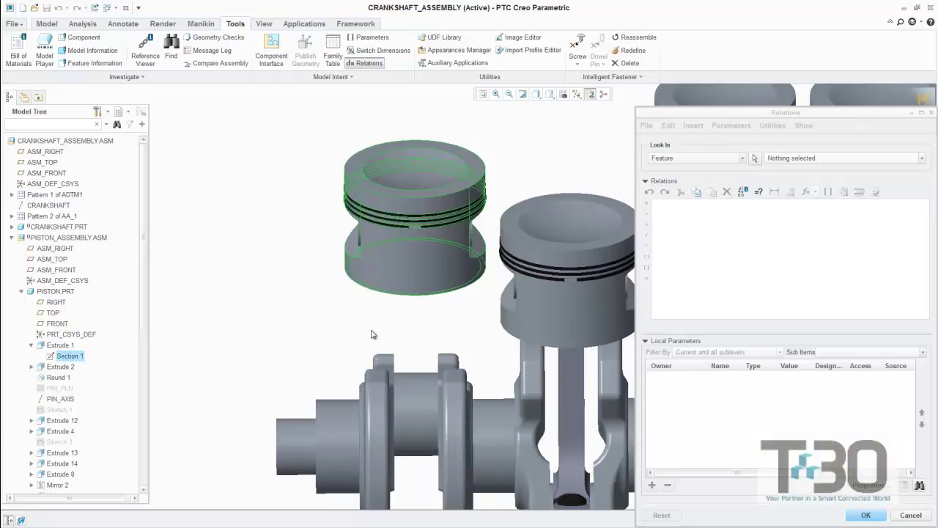
pyautogui.moveTo(372, 331); pyautogui.dragTo(362, 314, button='middle')
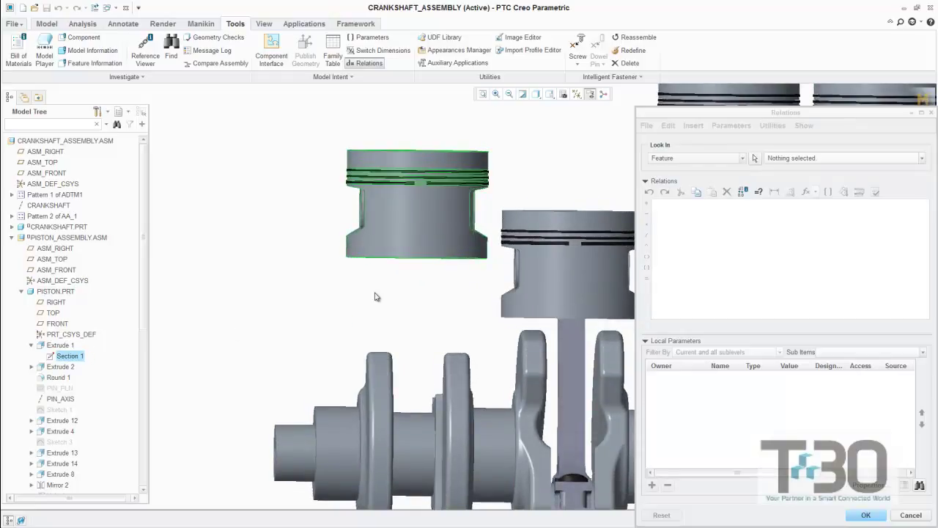
pyautogui.click(783, 158)
pyautogui.click(783, 159)
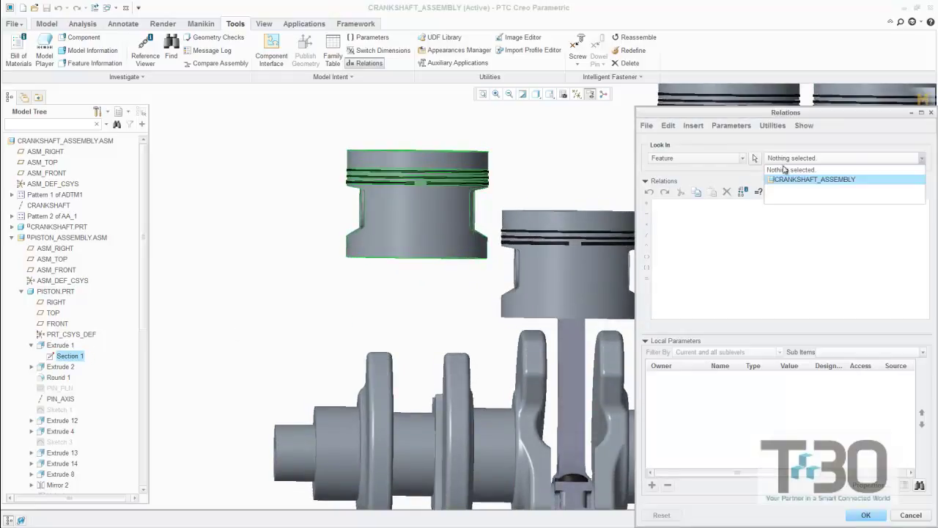
pyautogui.click(784, 170)
pyautogui.click(782, 163)
pyautogui.click(783, 178)
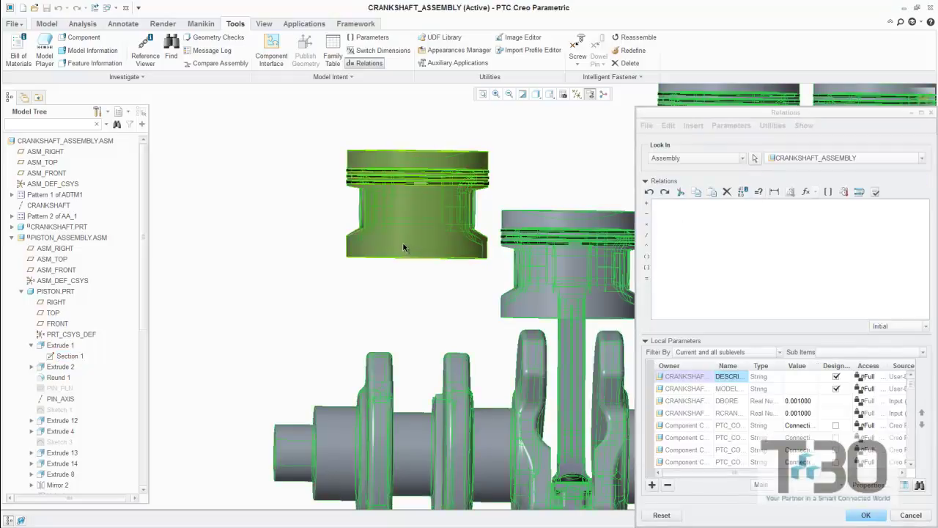
# Step: Show the left piston's dimensions and switch them to symbolic names like d0:2 and d1:2
pyautogui.click(402, 243)
pyautogui.moveTo(374, 295)
pyautogui.mouseDown(button='middle')
pyautogui.moveTo(372, 284)
pyautogui.moveTo(365, 290)
pyautogui.moveTo(377, 286)
pyautogui.mouseUp(button='middle')
pyautogui.click(745, 237)
pyautogui.click(772, 125)
pyautogui.click(764, 176)
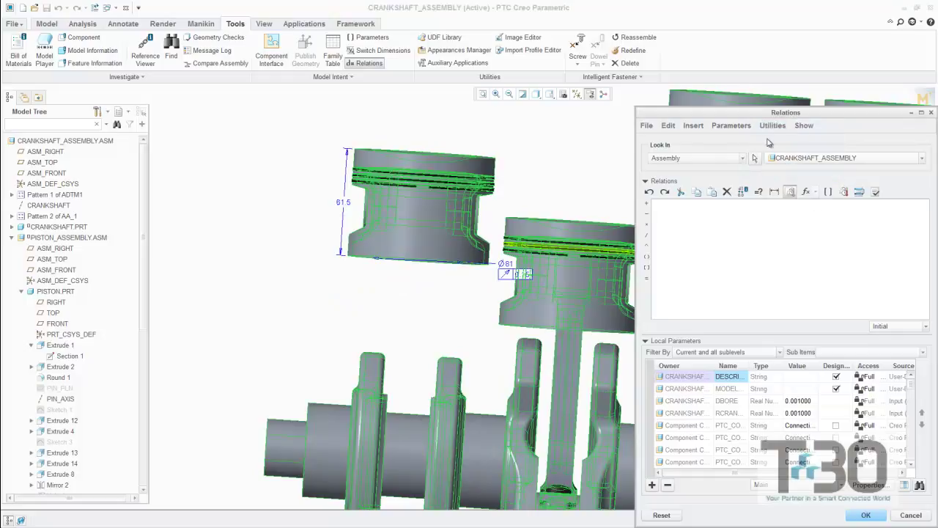
pyautogui.click(773, 127)
pyautogui.click(778, 215)
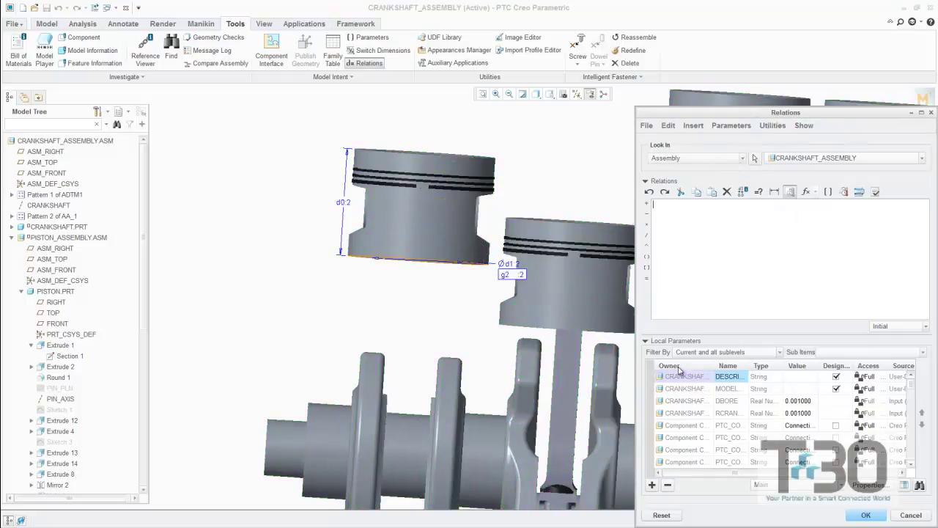
# Step: Insert DBORE and RCRANKSHAFT relation lines, setting DBORE equal to piston diameter d1:2
pyautogui.rightClick(719, 405)
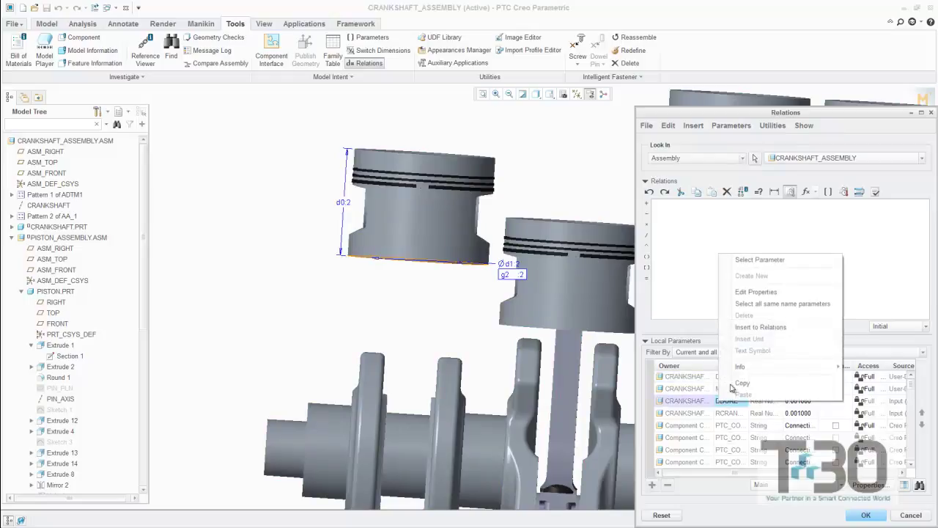
pyautogui.click(752, 332)
pyautogui.rightClick(727, 415)
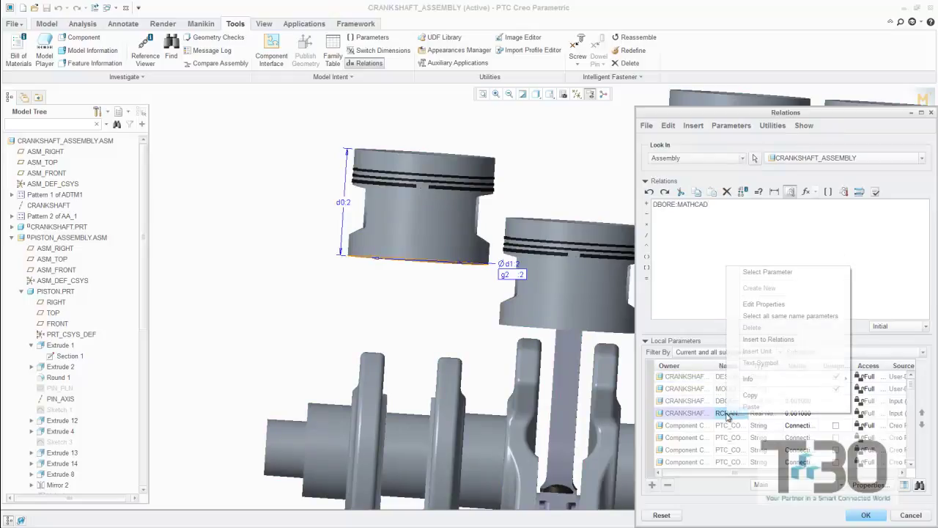
pyautogui.click(752, 338)
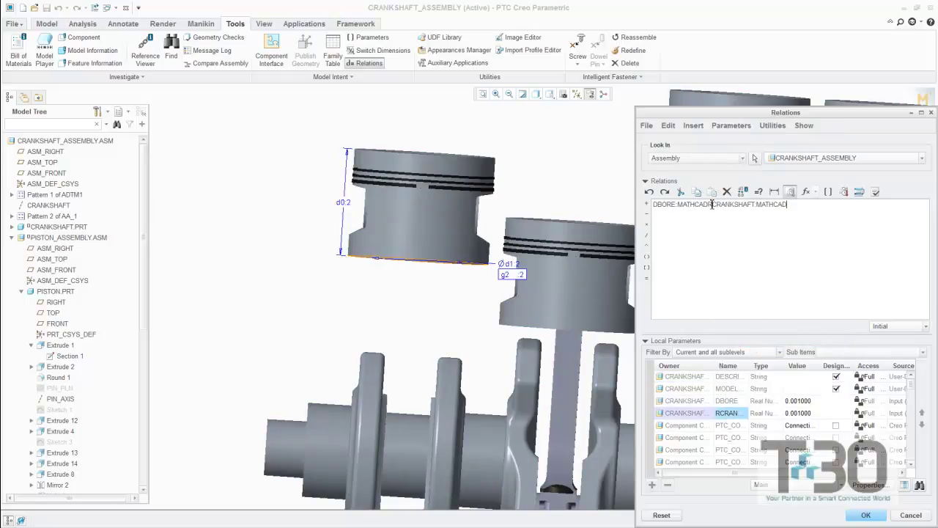
pyautogui.press('Return')
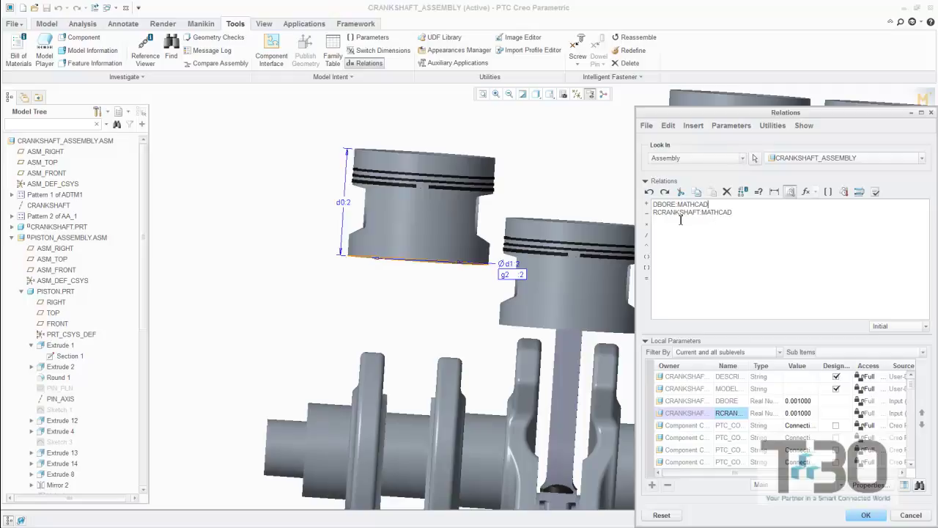
pyautogui.write('=')
pyautogui.click(505, 270)
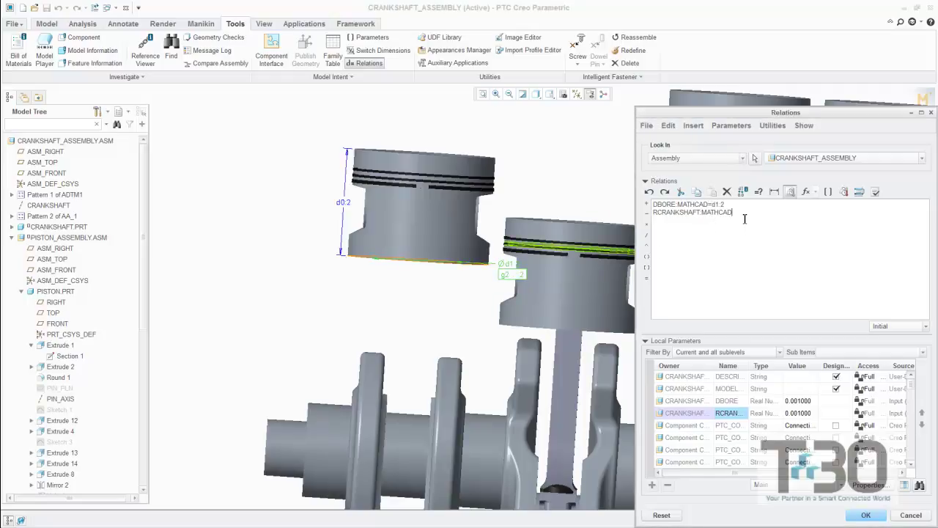
# Step: Set RCRANKSHAFT to the CRANK_RADIUS distance, verify the relations, and apply them
pyautogui.click(723, 388)
pyautogui.scroll(-1, 721, 396)
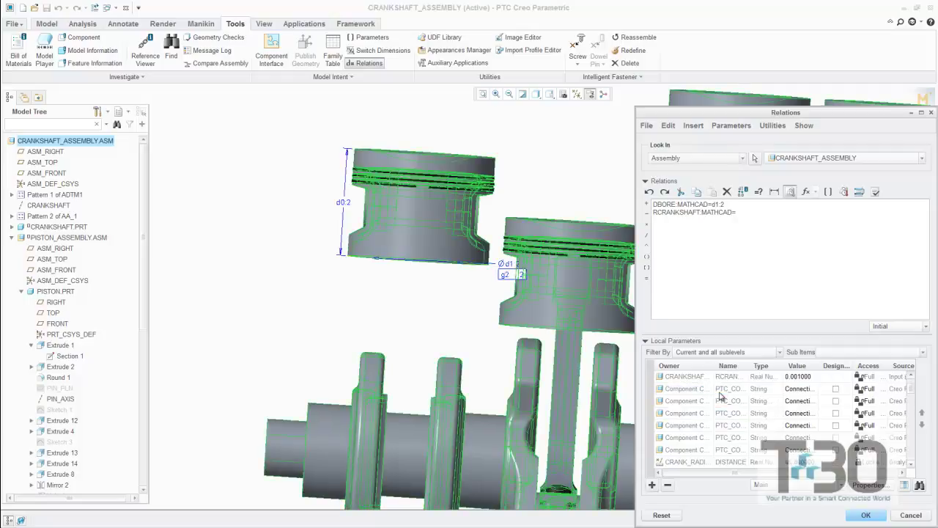
pyautogui.scroll(-1, 722, 401)
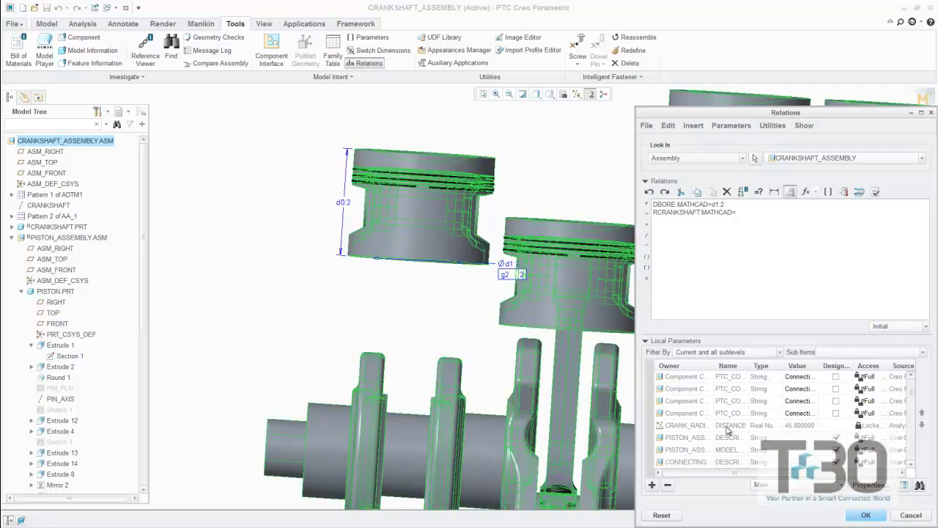
pyautogui.rightClick(727, 431)
pyautogui.click(751, 354)
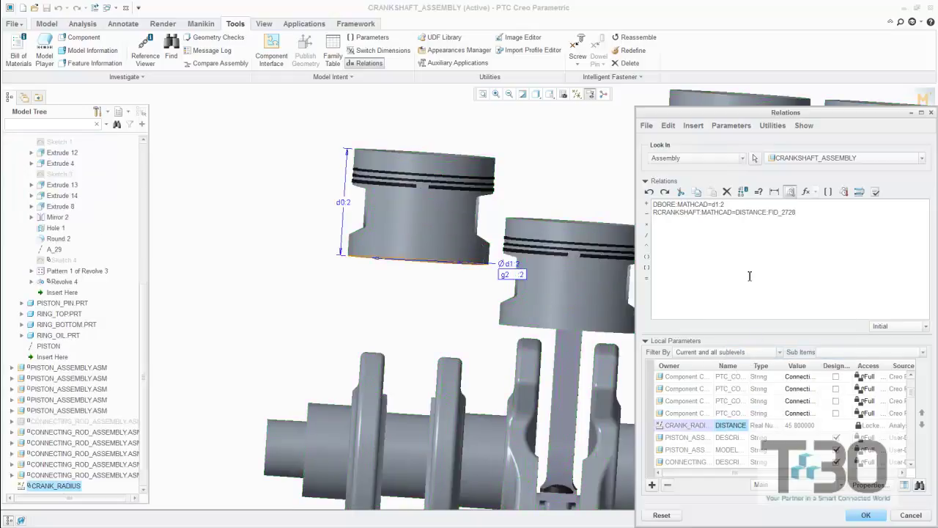
pyautogui.click(875, 193)
pyautogui.click(523, 288)
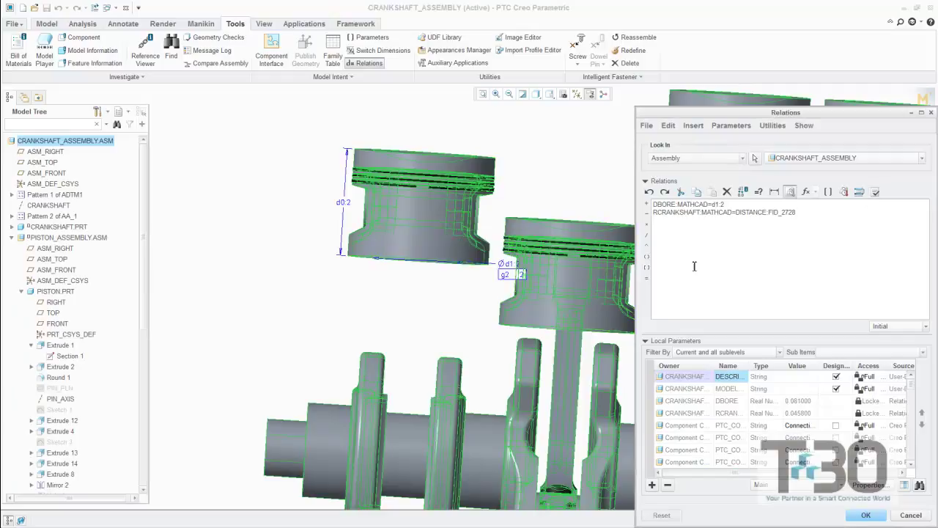
pyautogui.click(861, 516)
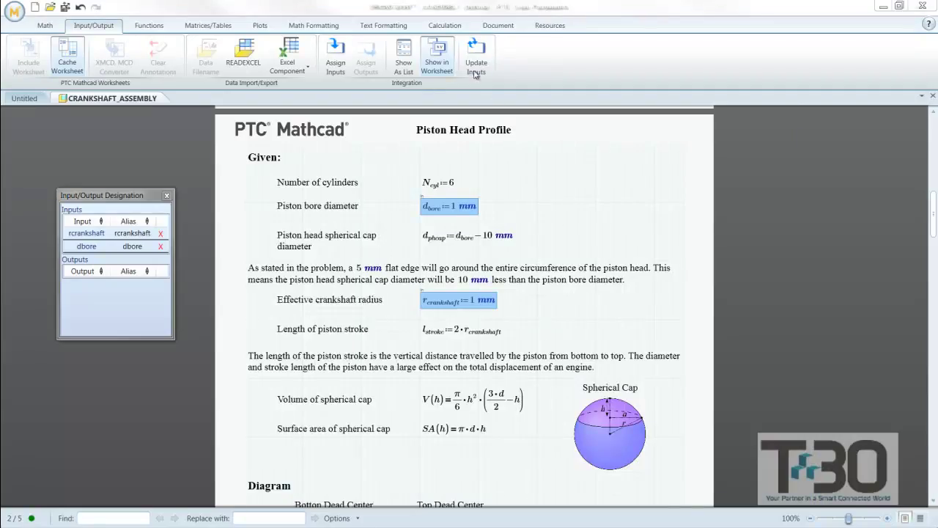
# Step: Update inputs from Creo and scroll to results: compression ratio 7.053, displacement 3.300 L, r_ph 35.500 mm
pyautogui.click(475, 67)
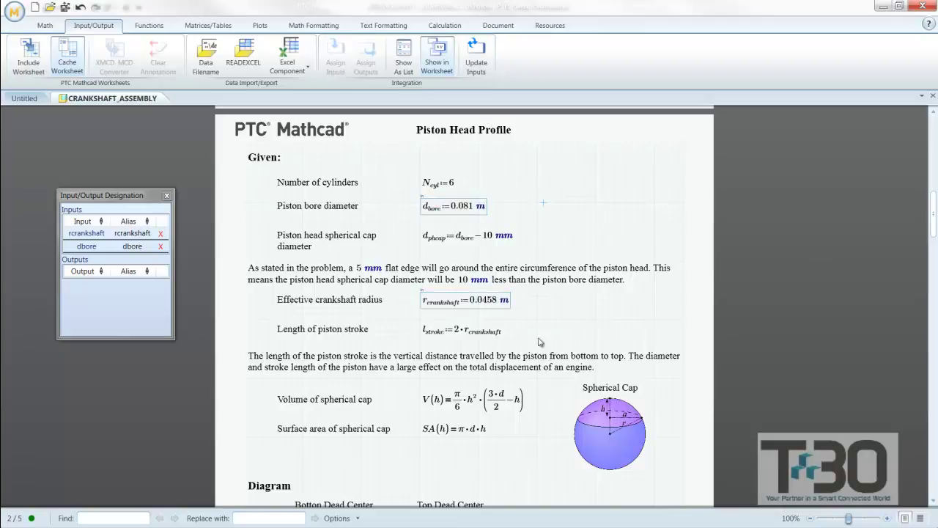
pyautogui.scroll(-20, 551, 269)
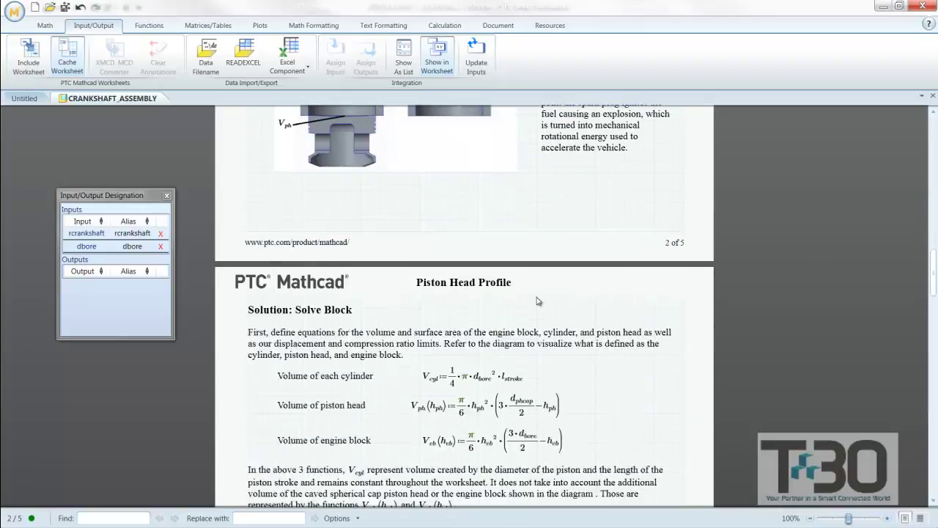
pyautogui.scroll(-20, 538, 297)
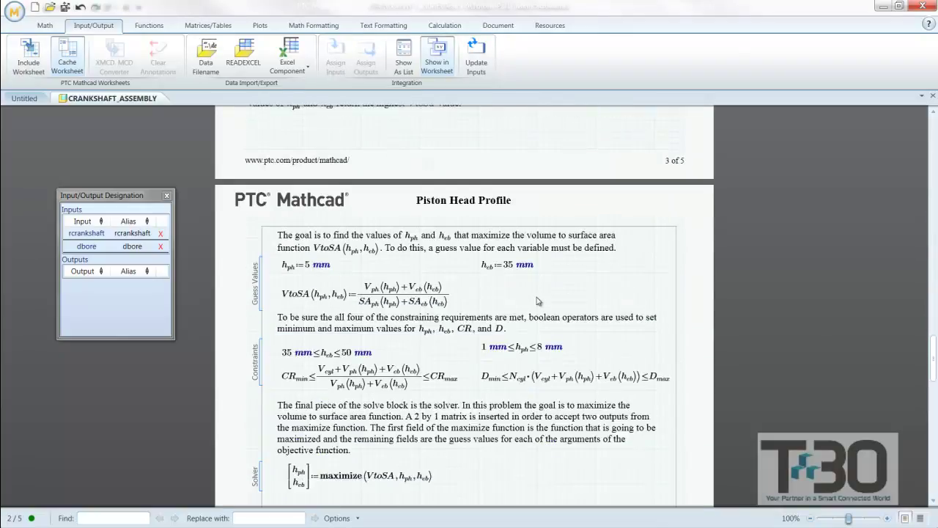
pyautogui.scroll(-20, 538, 298)
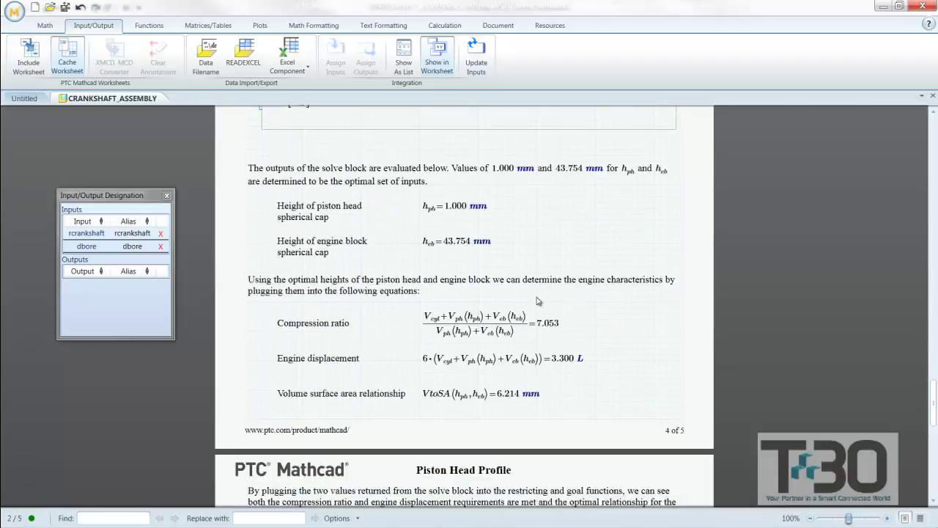
pyautogui.scroll(-6, 538, 301)
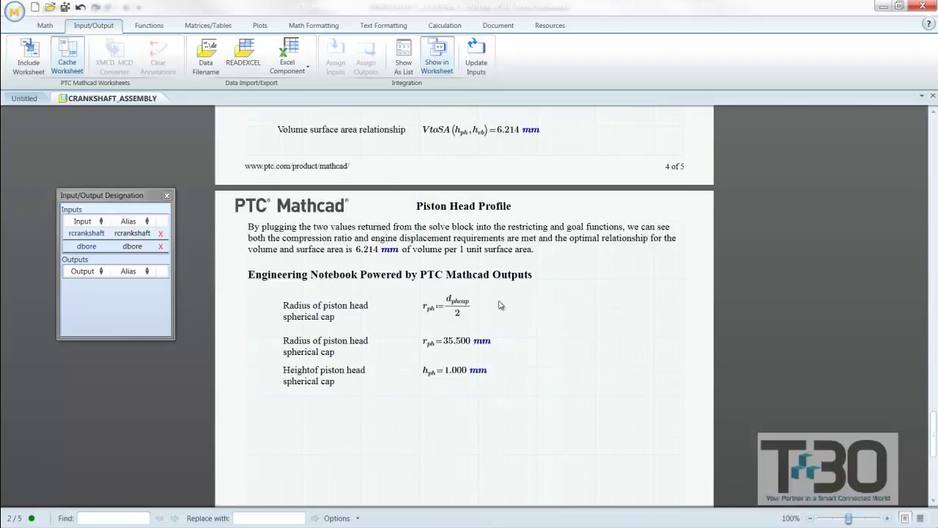
# Step: Assign r_ph and h_ph as worksheet outputs with aliases rph and hph
pyautogui.click(467, 342)
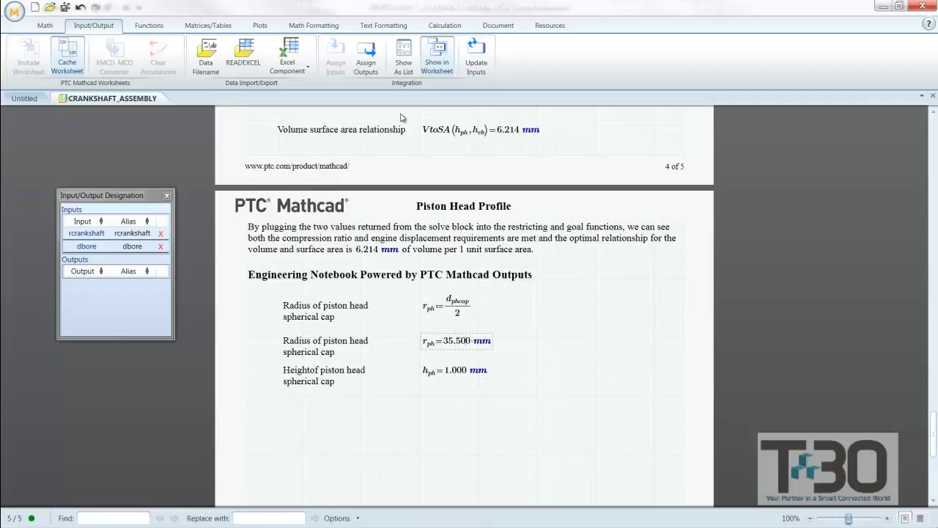
pyautogui.click(365, 57)
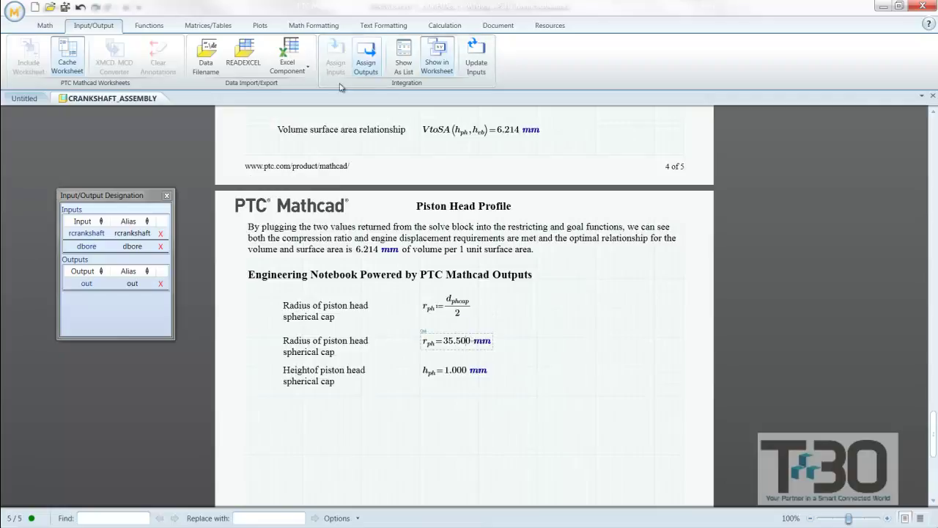
pyautogui.click(132, 284)
pyautogui.write('rph')
pyautogui.click(429, 374)
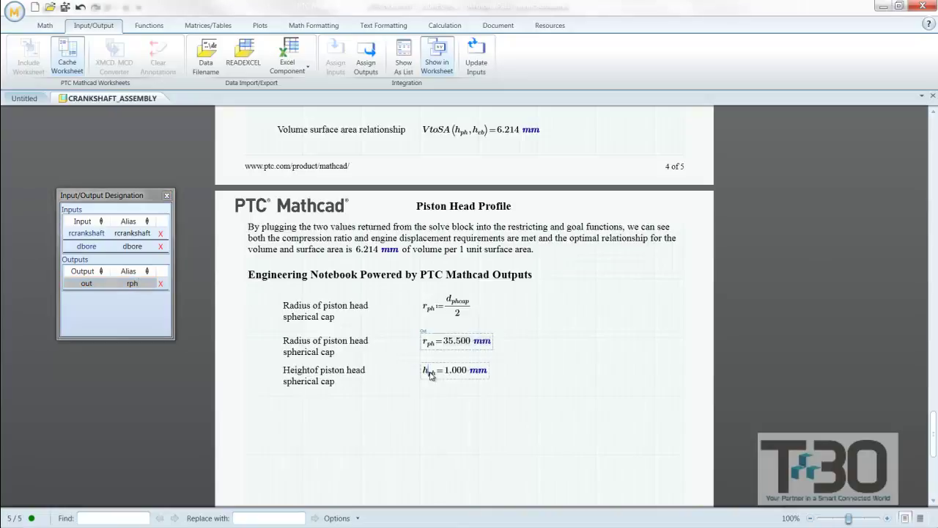
pyautogui.click(366, 64)
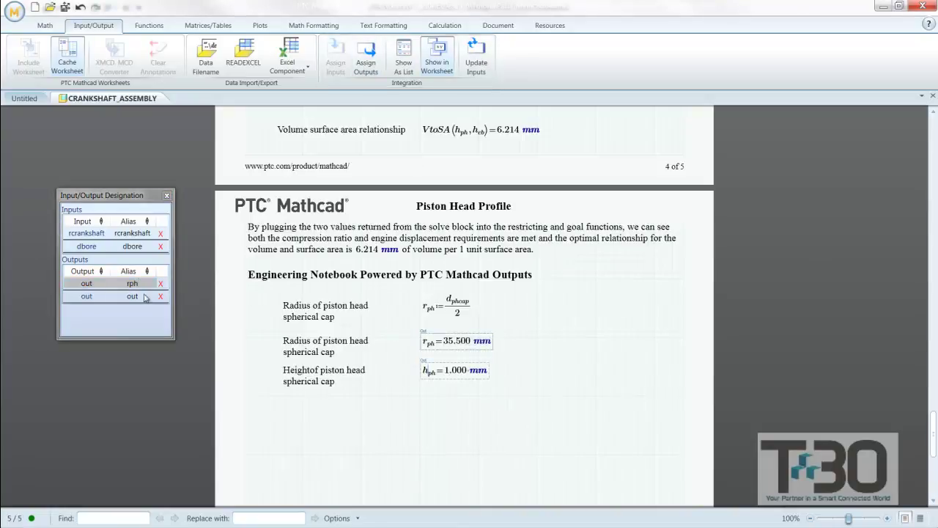
pyautogui.click(133, 297)
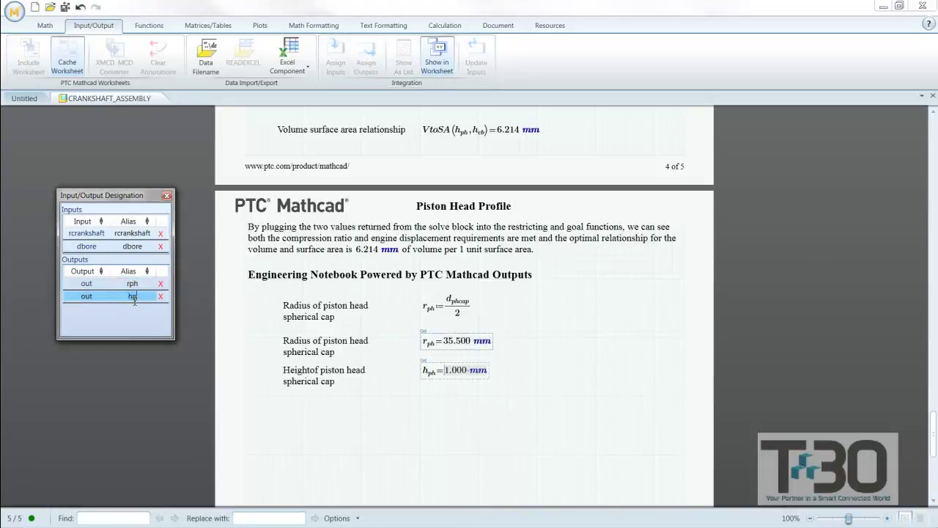
pyautogui.click(236, 306)
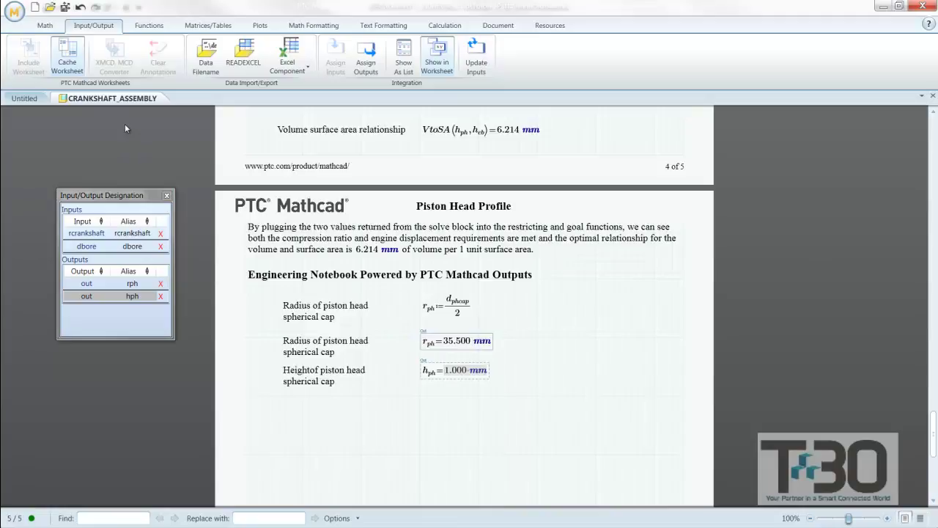
# Step: Save and push the output values, then return to the Creo assembly
pyautogui.click(65, 6)
pyautogui.click(502, 289)
pyautogui.hotkey('alt', 'Tab')
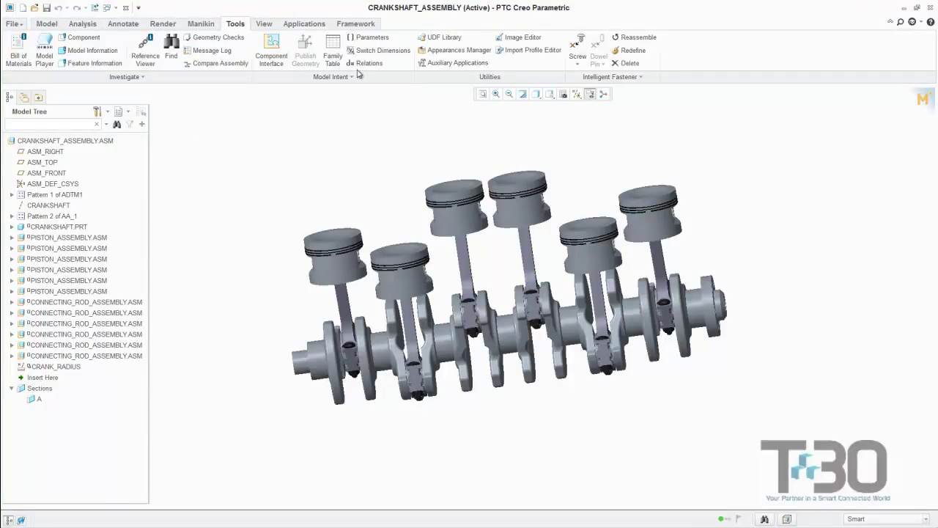
# Step: Add and verify relations d285:2=RPH:MATHCAD and d286:2=HPH:MATHCAD for the piston cap
pyautogui.scroll(5, 330, 242)
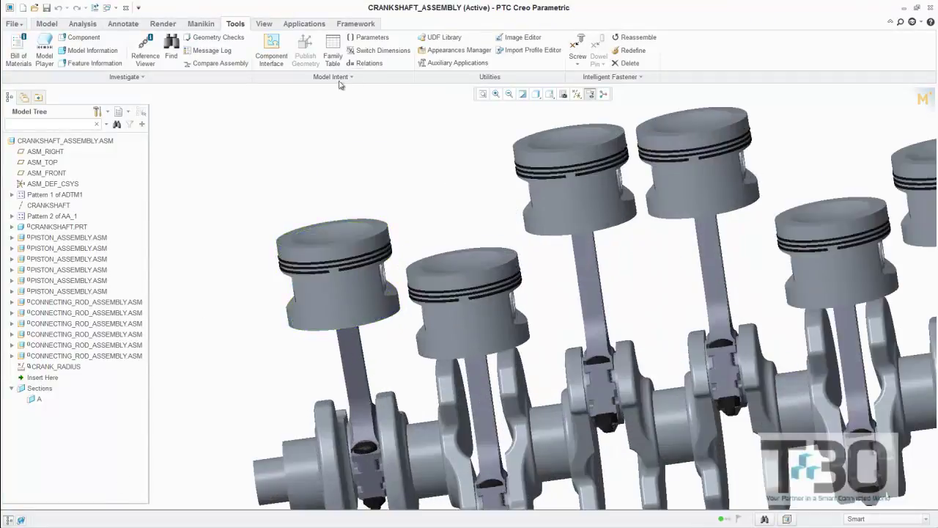
pyautogui.scroll(2, 330, 208)
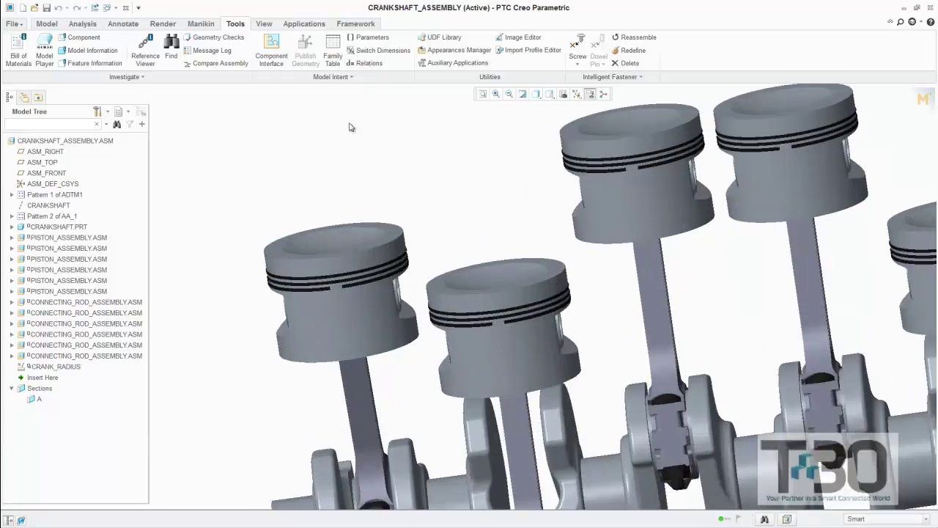
pyautogui.click(365, 63)
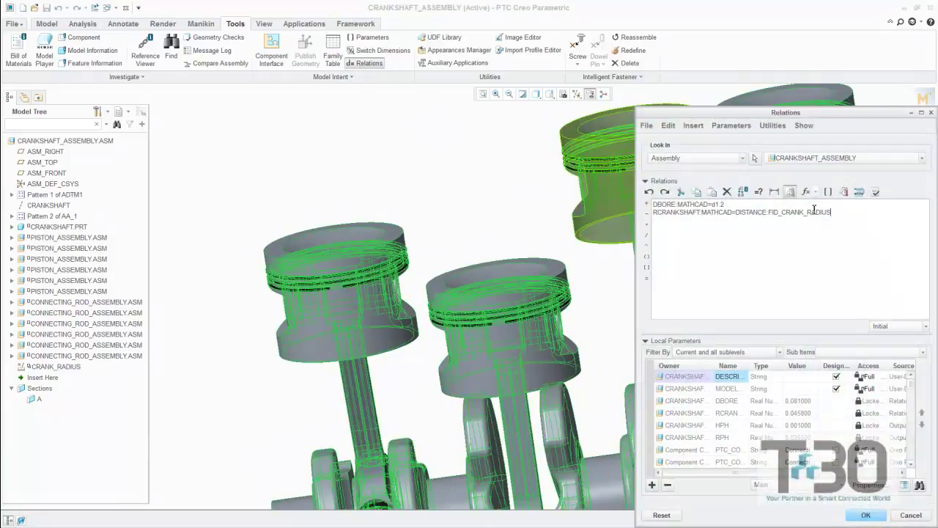
pyautogui.scroll(2, 327, 258)
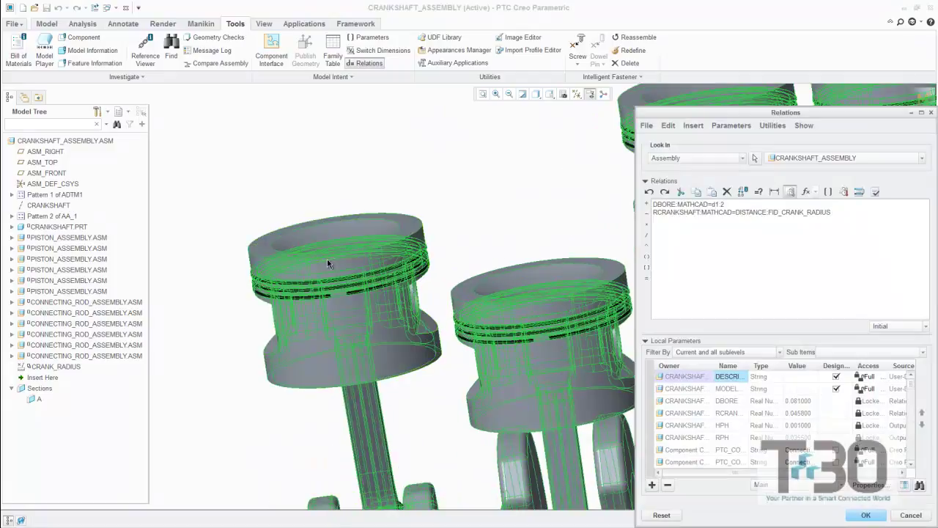
pyautogui.click(324, 252)
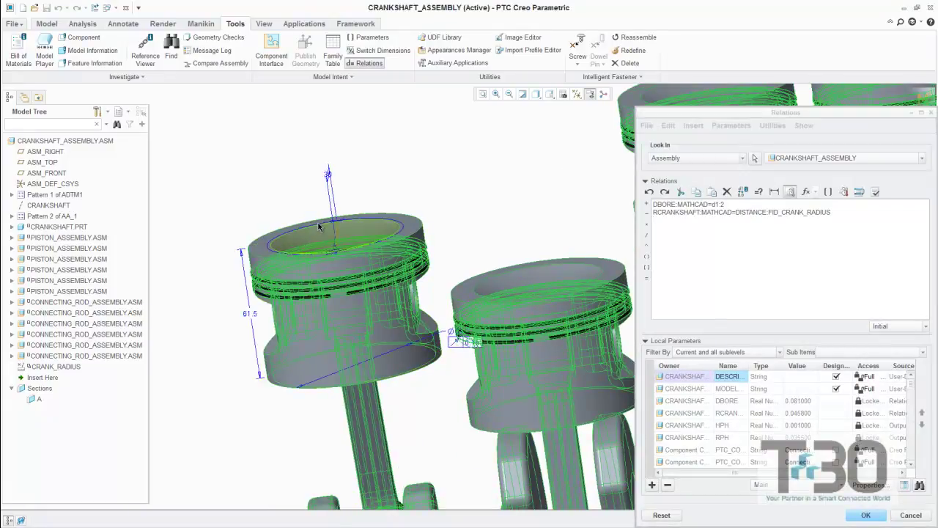
pyautogui.scroll(2, 352, 247)
pyautogui.scroll(3, 402, 264)
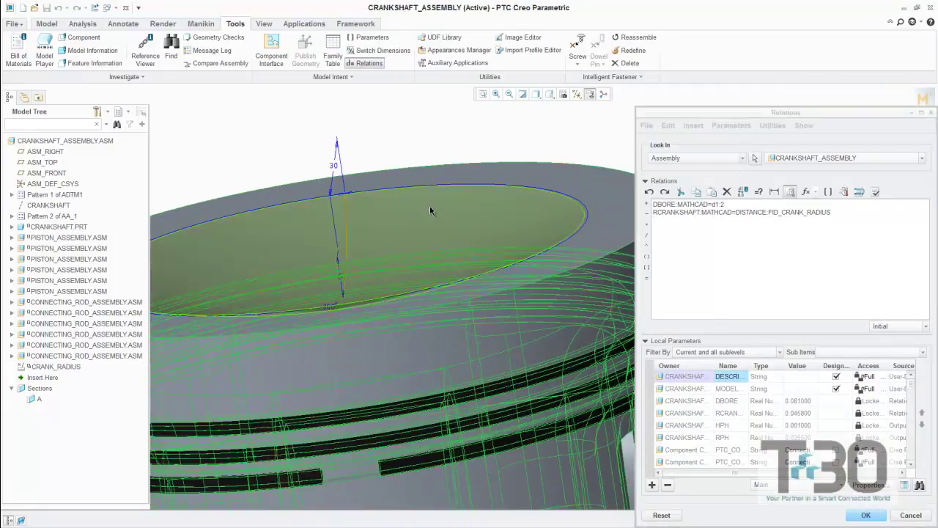
pyautogui.moveTo(522, 153); pyautogui.dragTo(525, 159, button='middle')
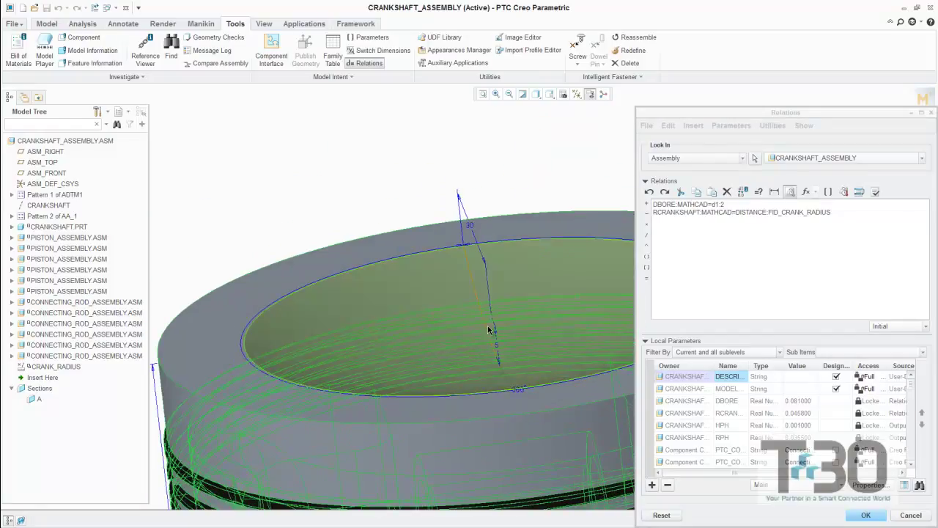
pyautogui.click(874, 191)
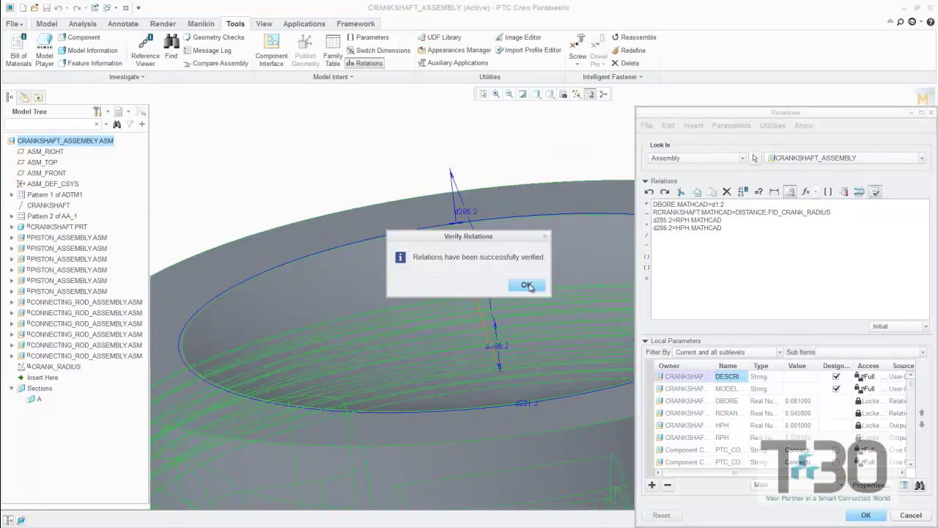
pyautogui.click(525, 286)
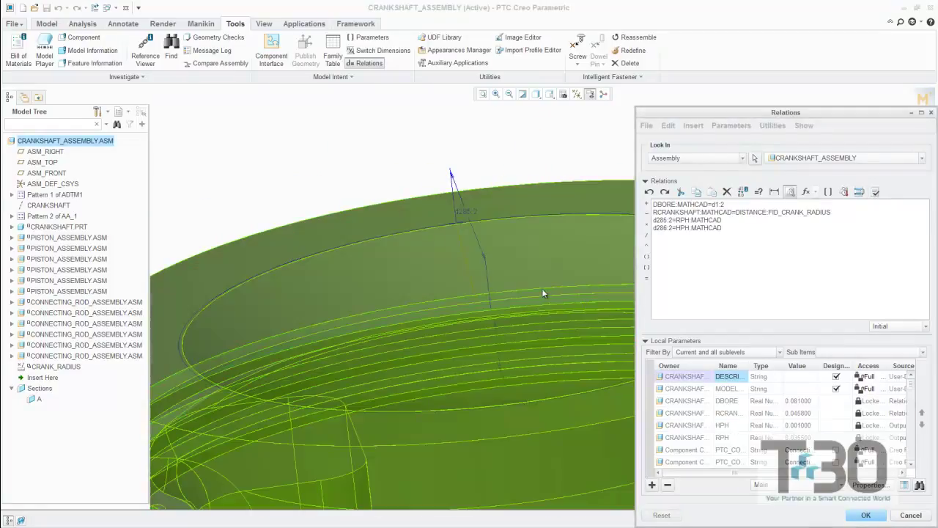
# Step: Accept the piston-head relations and switch the display style to Shading With Edges
pyautogui.click(853, 515)
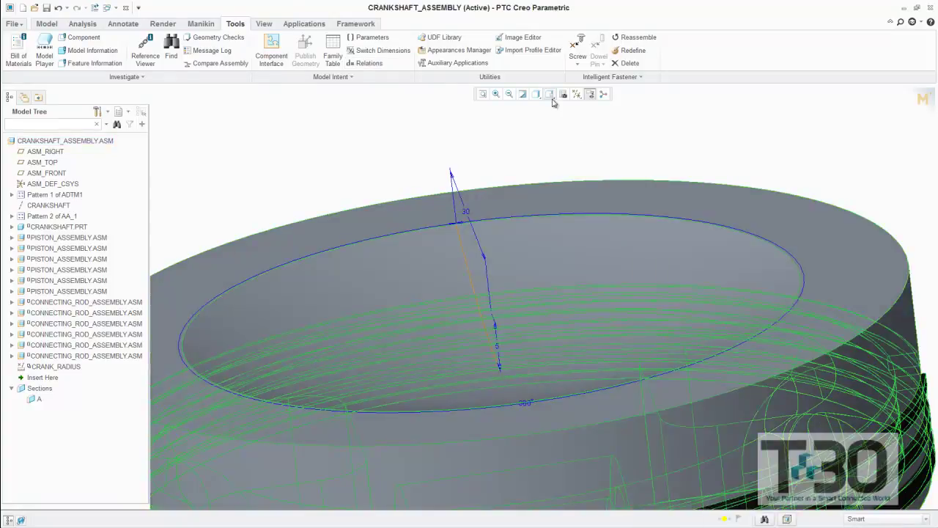
pyautogui.click(539, 100)
pyautogui.click(551, 118)
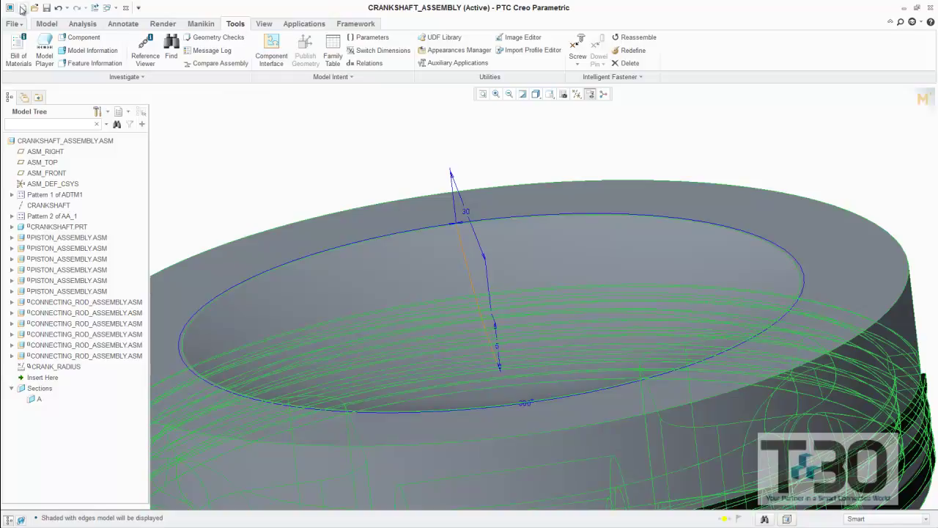
# Step: Regenerate the assembly with the Mathcad cap values and zoom out to show all pistons
pyautogui.click(95, 7)
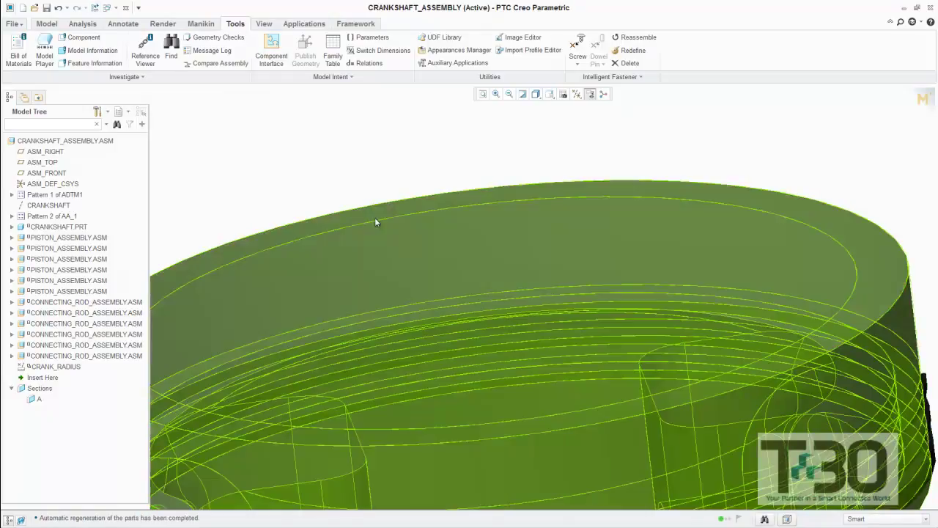
pyautogui.scroll(-5, 374, 217)
pyautogui.scroll(-5, 396, 198)
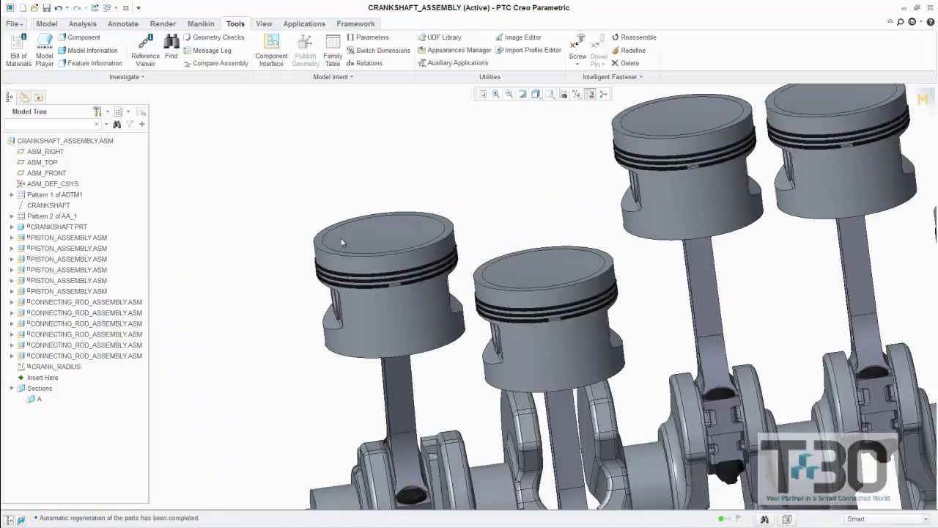
pyautogui.scroll(-2, 320, 404)
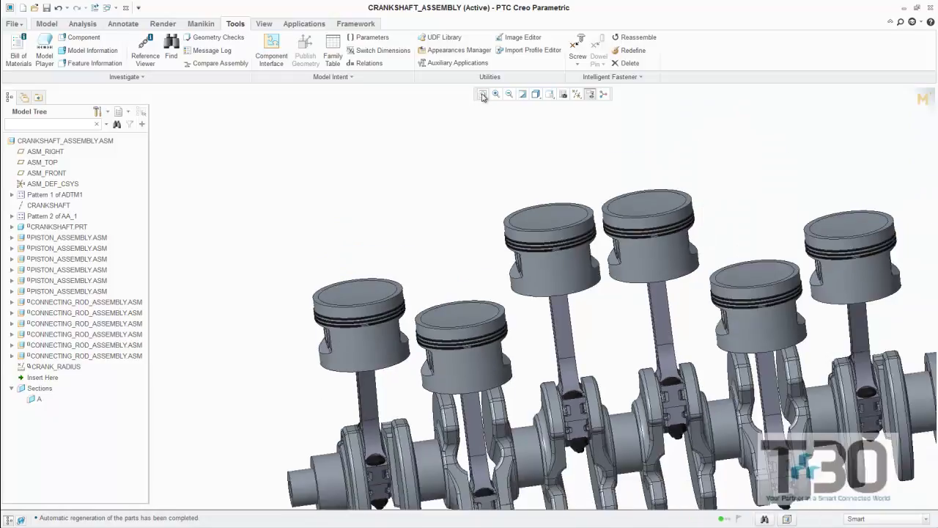